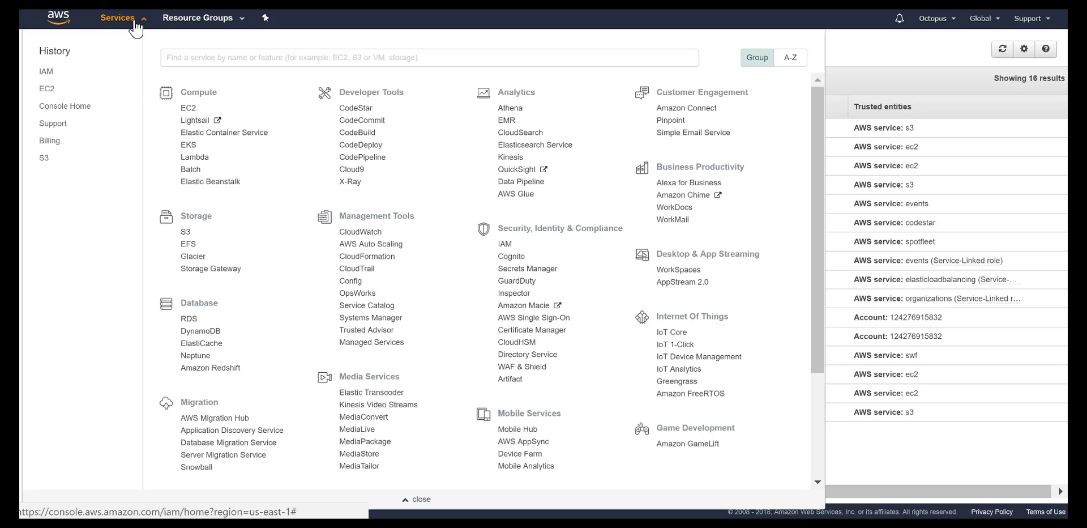
Step: Start a new IAM role with EC2 as the trusted service
{"action": "left_click", "coordinate": [505, 244]}
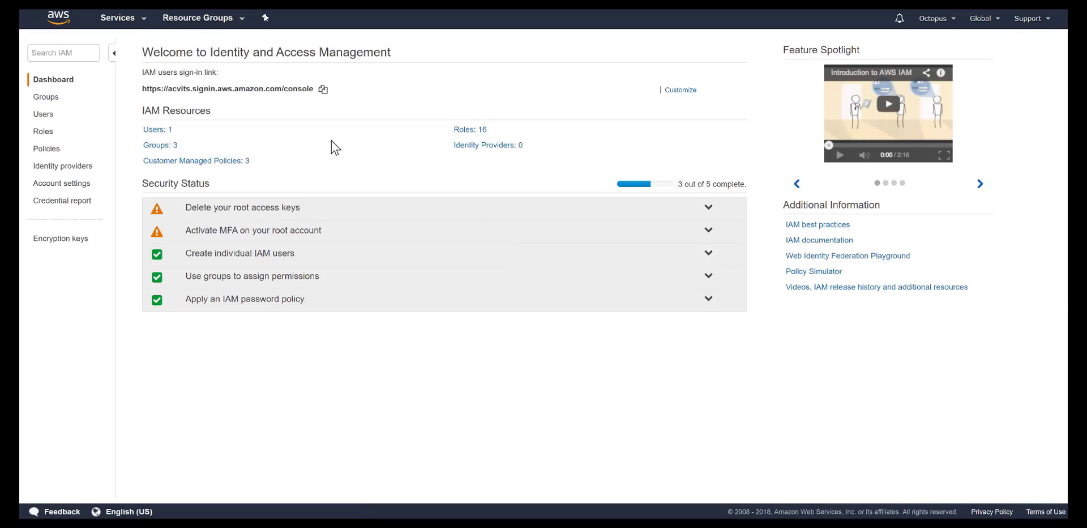
{"action": "left_click", "coordinate": [44, 133]}
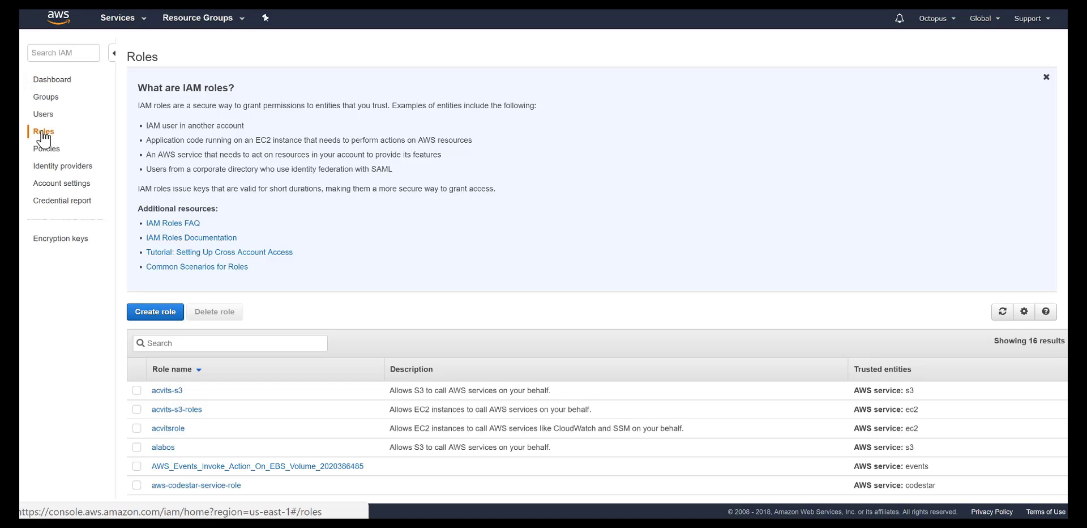
{"action": "left_click", "coordinate": [162, 314]}
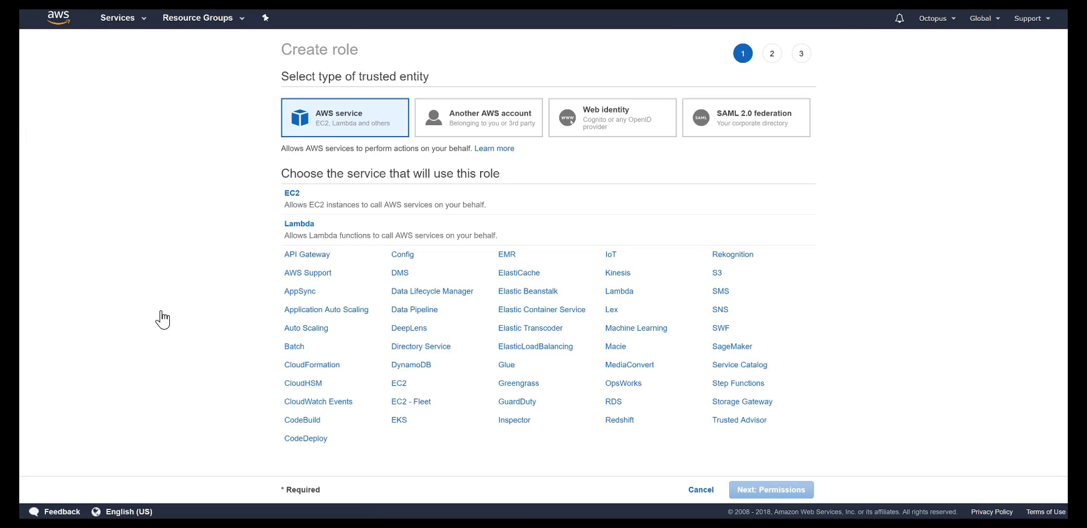
{"action": "left_click", "coordinate": [293, 199]}
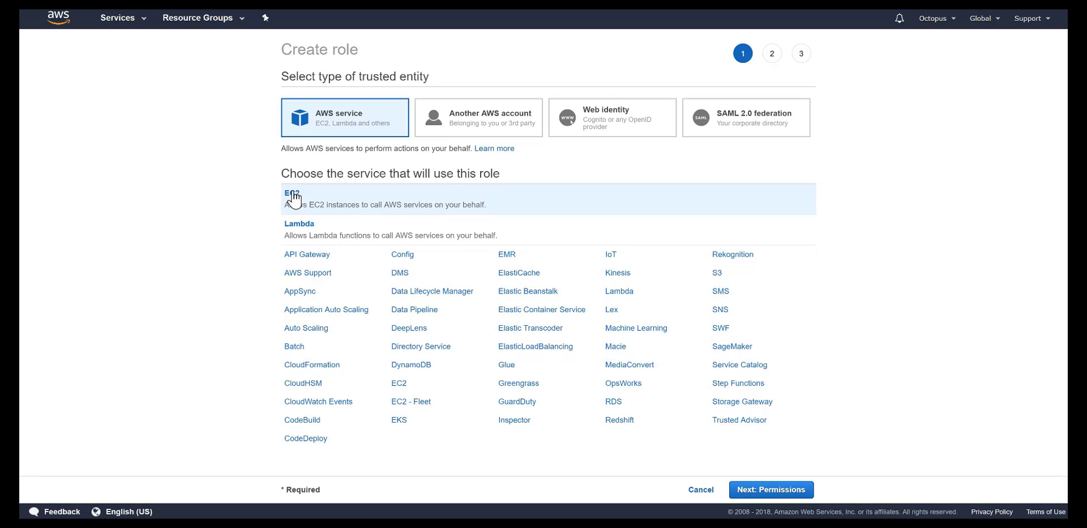
{"action": "left_click", "coordinate": [775, 494]}
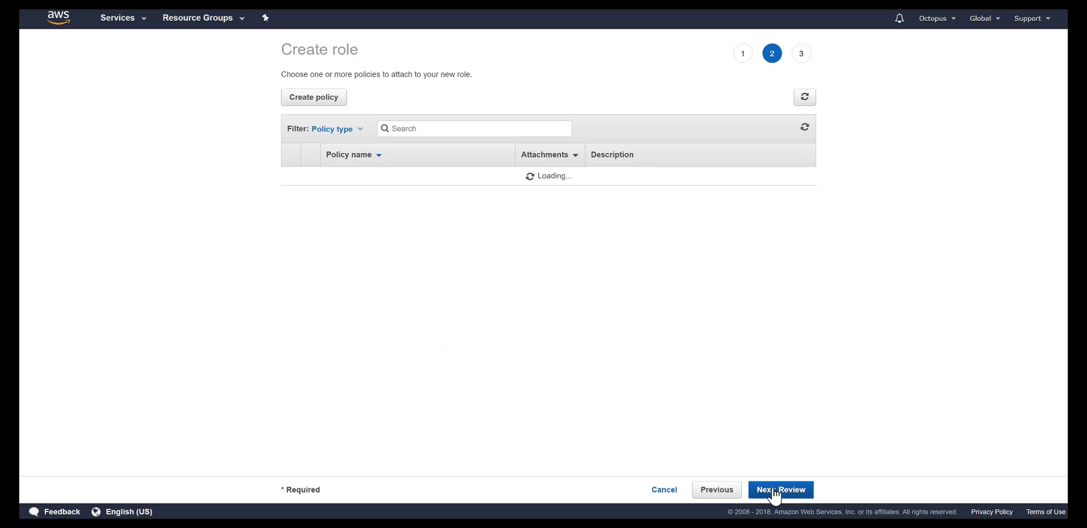
Step: Attach the AmazonS3FullAccess policy and name the role acvits_role
{"action": "left_click", "coordinate": [402, 128]}
{"action": "type", "text": "S3F"}
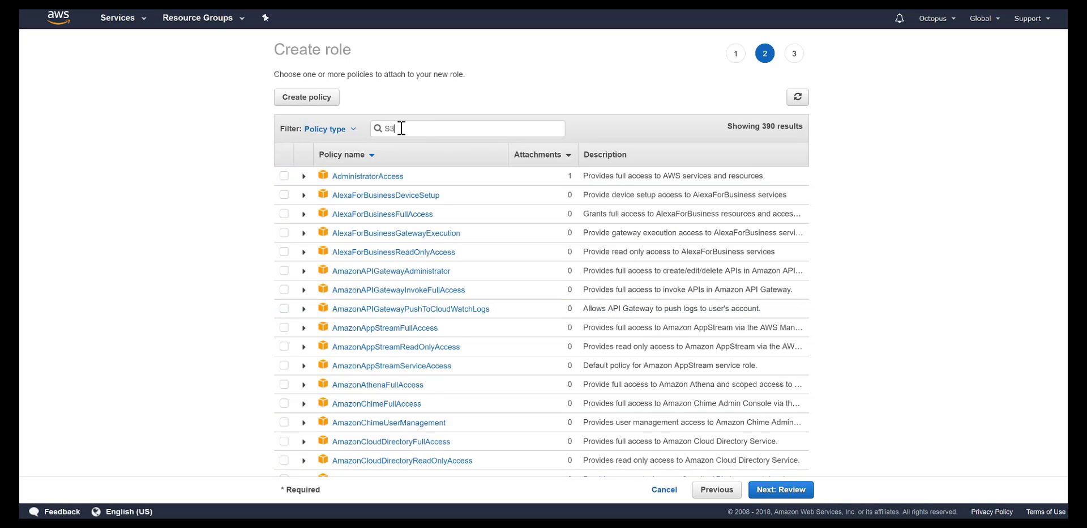
{"action": "left_click", "coordinate": [292, 177]}
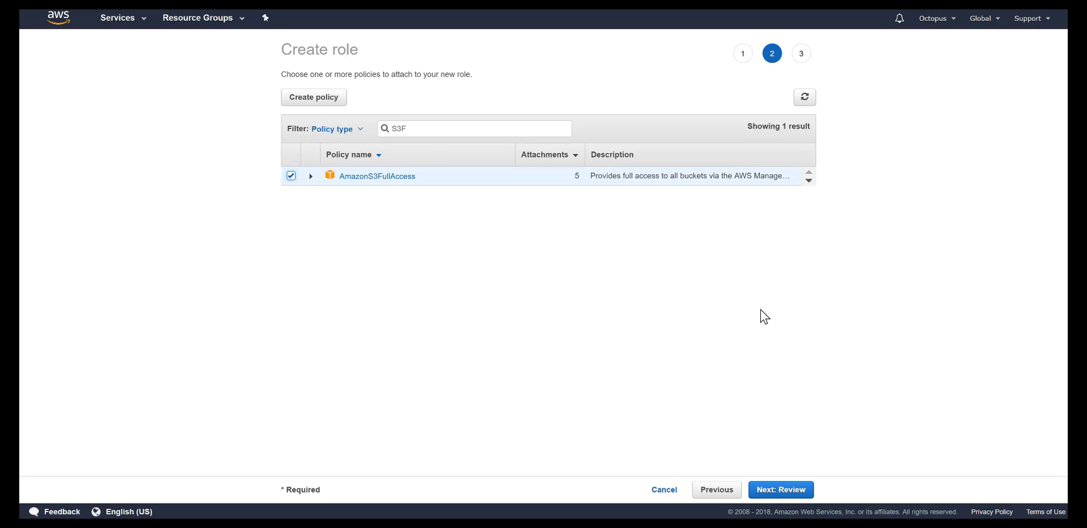
{"action": "left_click", "coordinate": [793, 491]}
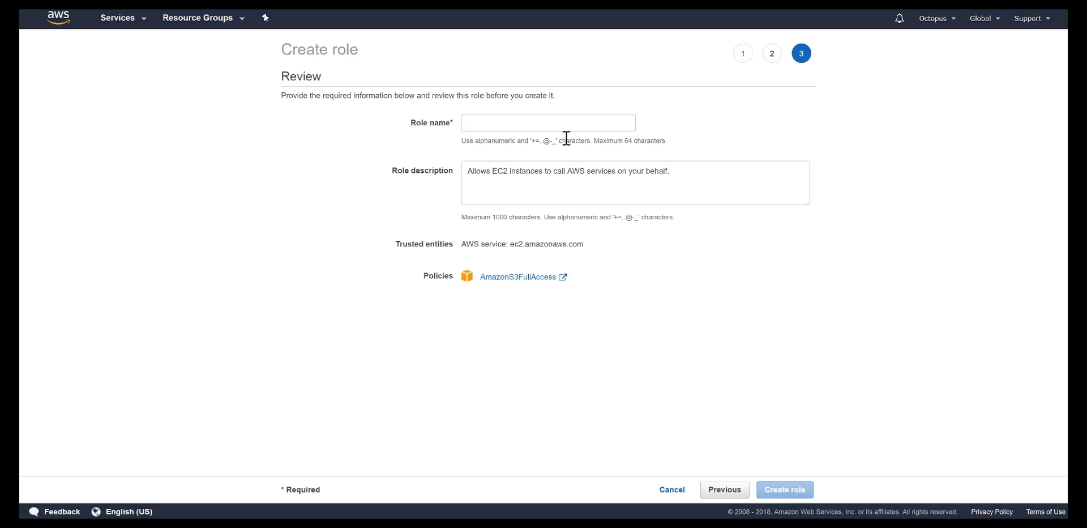
{"action": "left_click", "coordinate": [509, 126]}
{"action": "type", "text": "acv"}
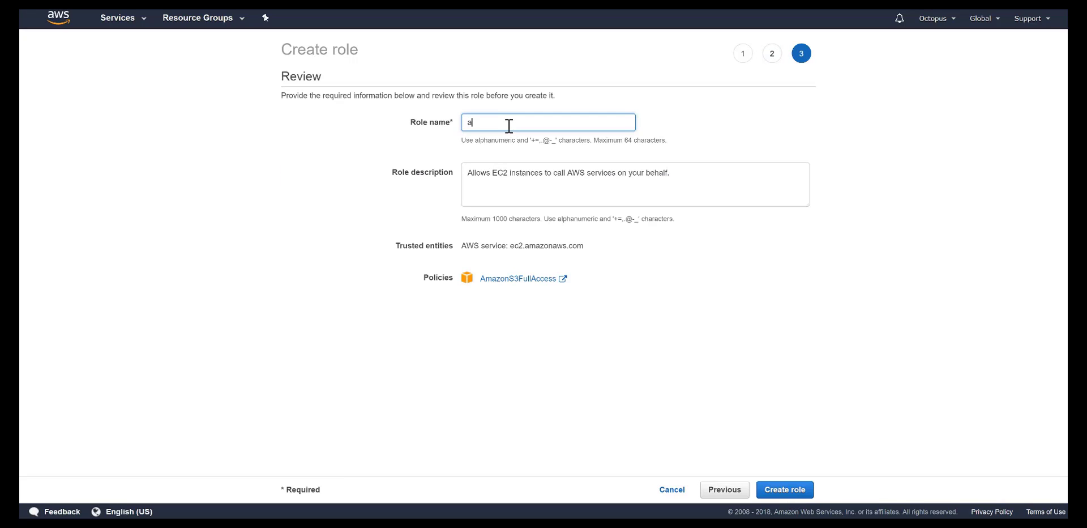
{"action": "type", "text": "its_role"}
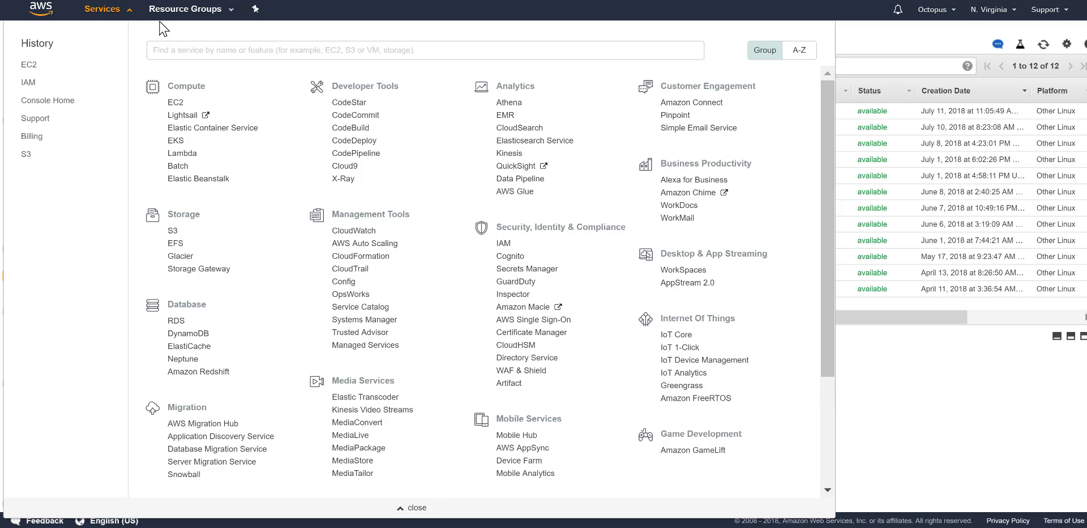
Step: Launch an instance from the PAYG ACVITS v2.0 image in the EC2 AMIs list
{"action": "left_click", "coordinate": [176, 103]}
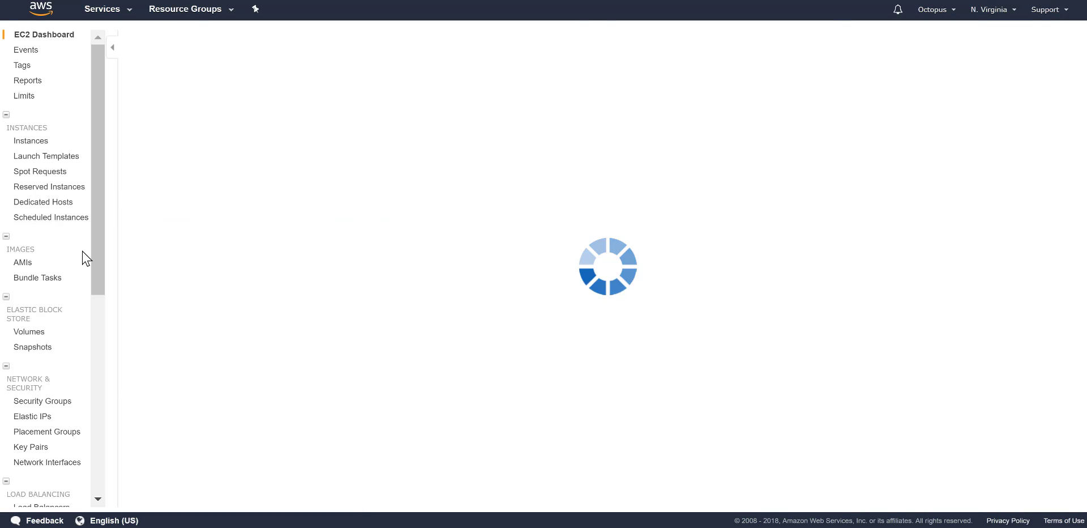
{"action": "left_click", "coordinate": [20, 264]}
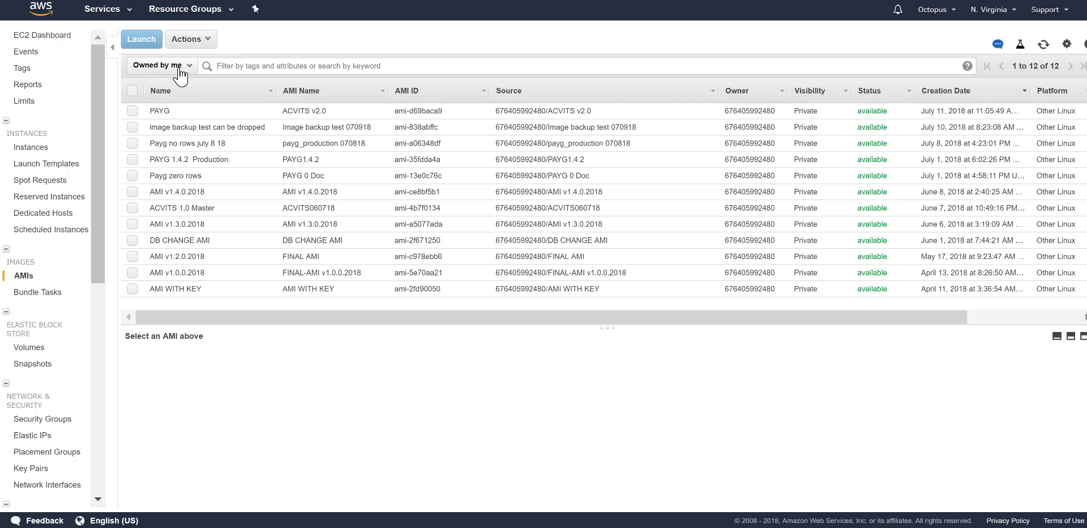
{"action": "left_click", "coordinate": [189, 69]}
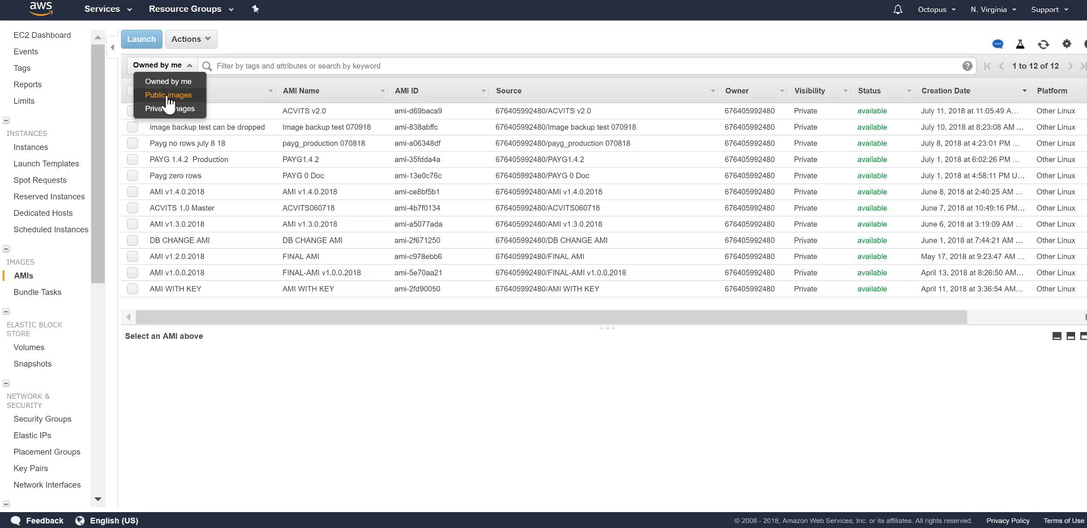
{"action": "left_click", "coordinate": [304, 34]}
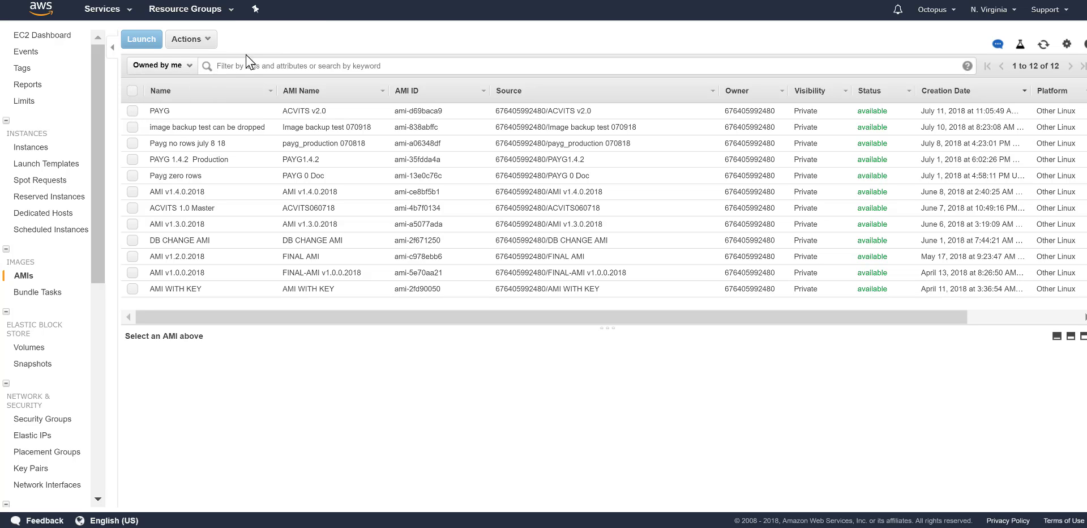
{"action": "left_click", "coordinate": [133, 111]}
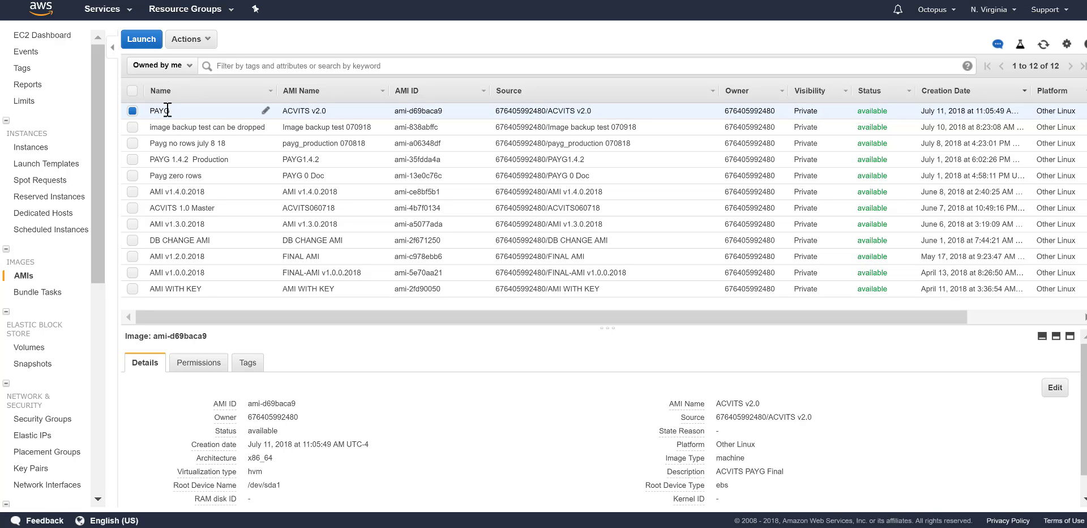
{"action": "left_click", "coordinate": [208, 42]}
{"action": "left_click", "coordinate": [205, 72]}
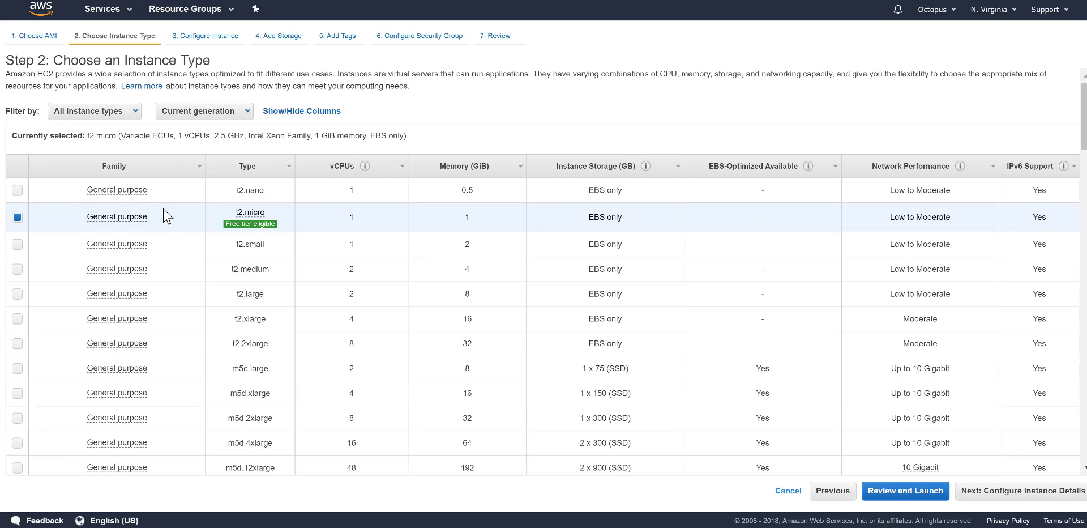
Step: Keep the t2.micro instance type and continue to instance details
{"action": "mouse_move", "coordinate": [271, 226]}
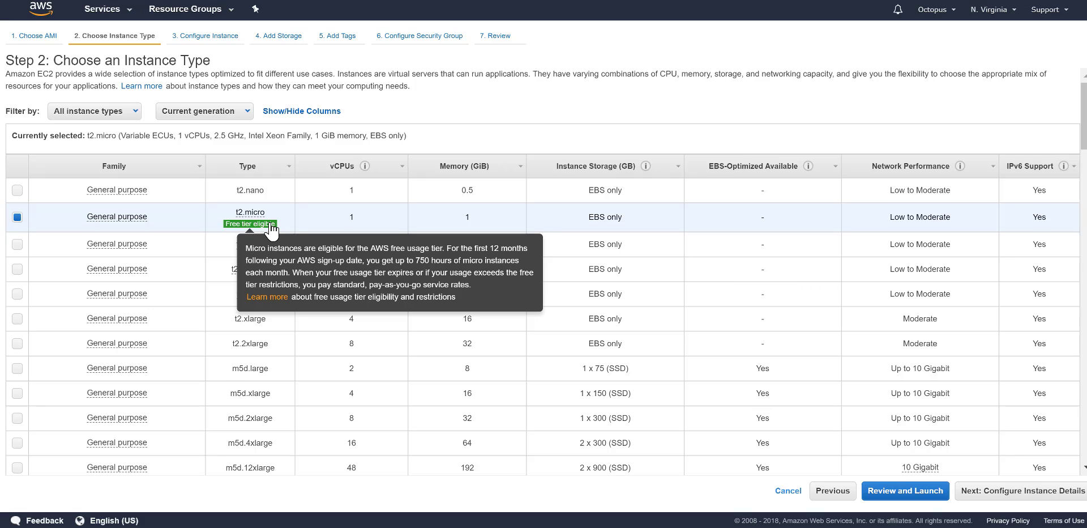
{"action": "left_click", "coordinate": [995, 498]}
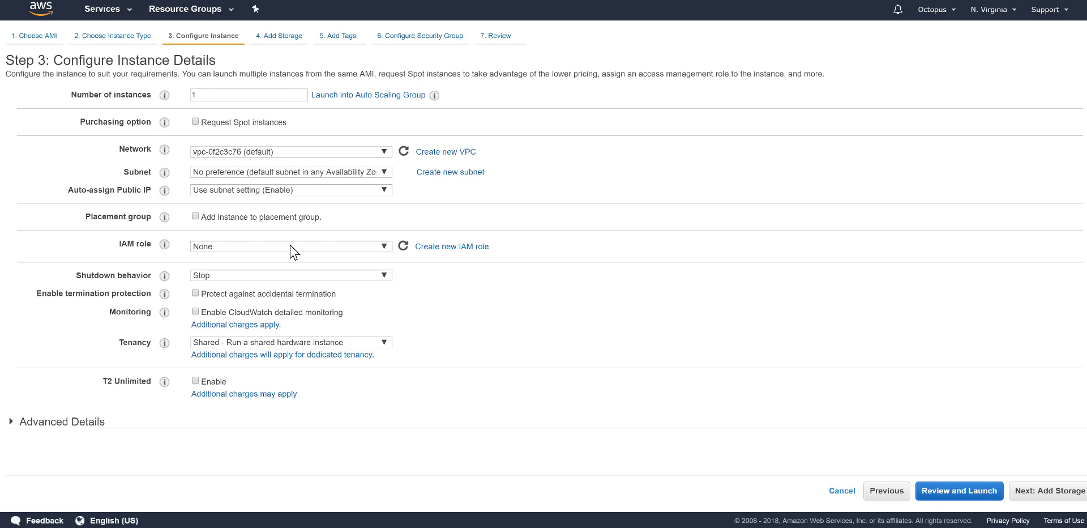
Step: Assign IAM role acvits_role, enable termination protection, keep Shared tenancy, and continue to storage
{"action": "left_click", "coordinate": [385, 247]}
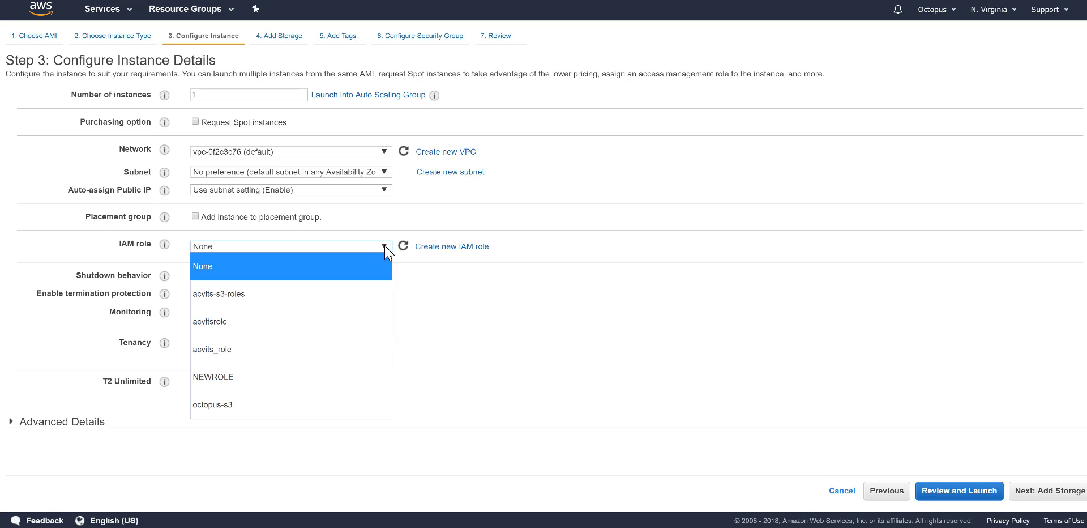
{"action": "left_click", "coordinate": [230, 354]}
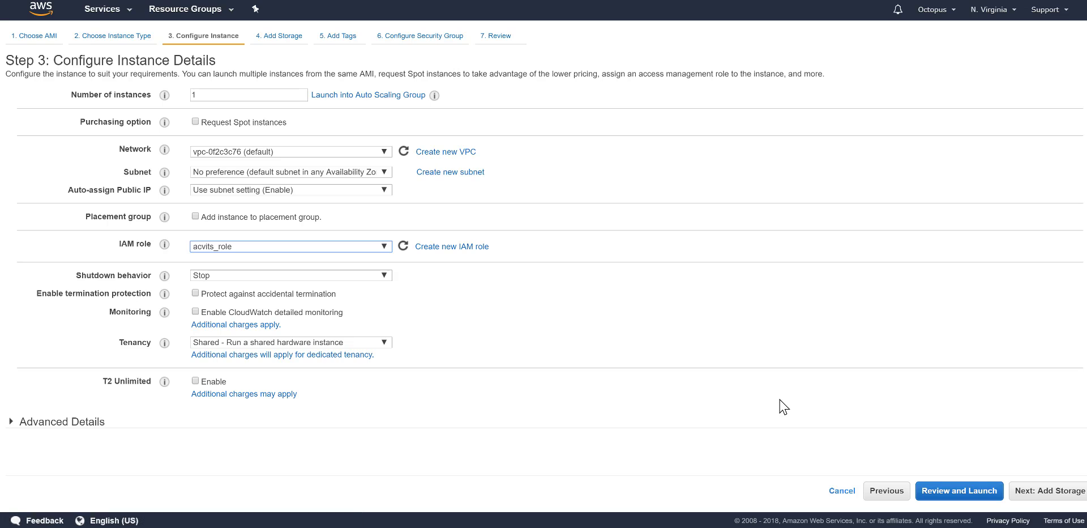
{"action": "left_click", "coordinate": [196, 293]}
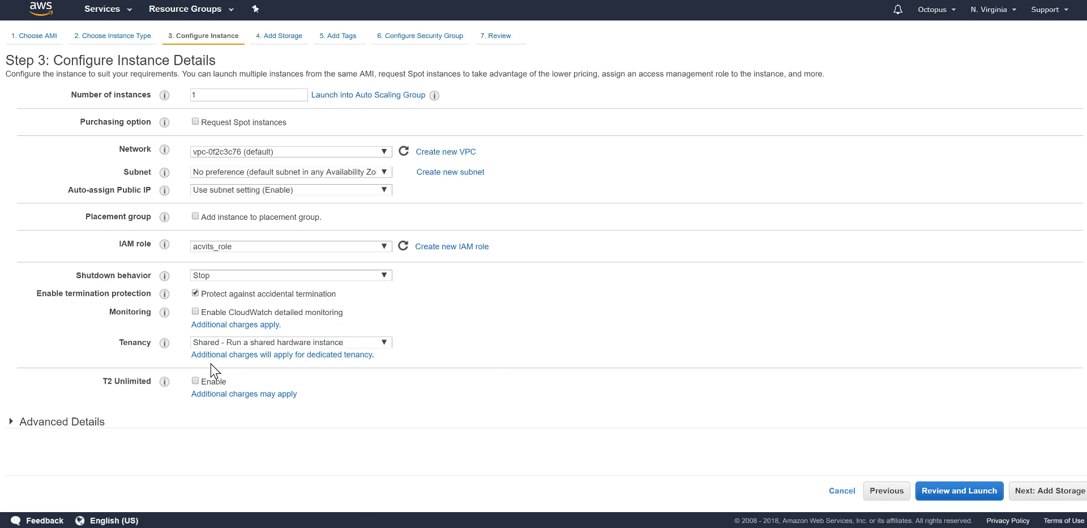
{"action": "left_click", "coordinate": [384, 342]}
{"action": "left_click", "coordinate": [474, 347]}
{"action": "left_click", "coordinate": [1047, 490]}
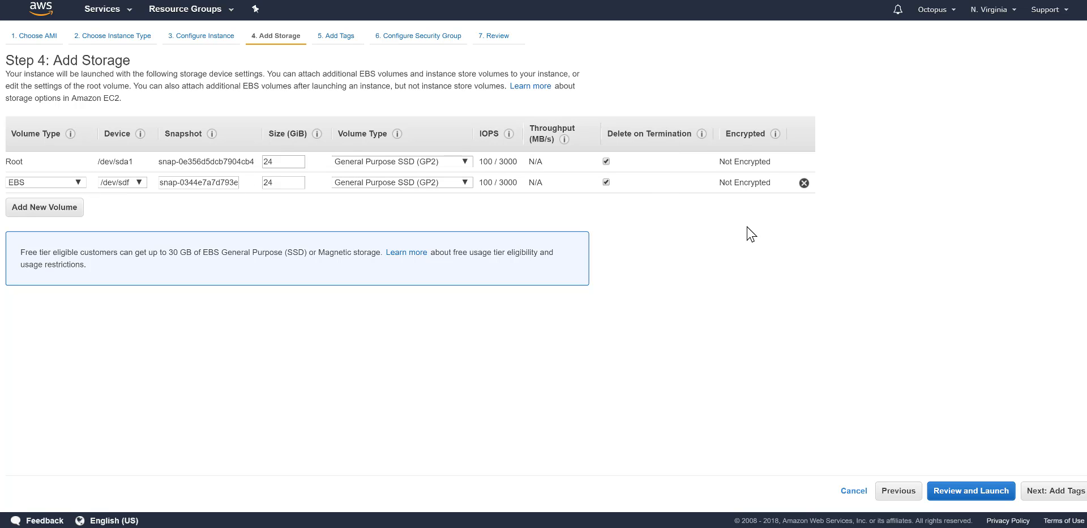
Step: Skip past storage and add tags Name=ACITS and Version=2.0
{"action": "left_click", "coordinate": [1054, 492]}
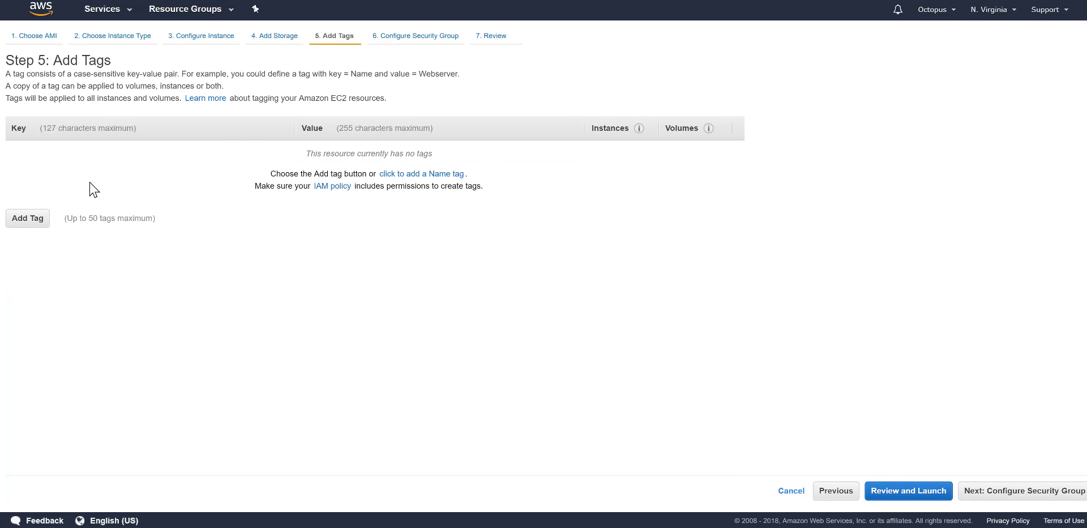
{"action": "left_click", "coordinate": [22, 221]}
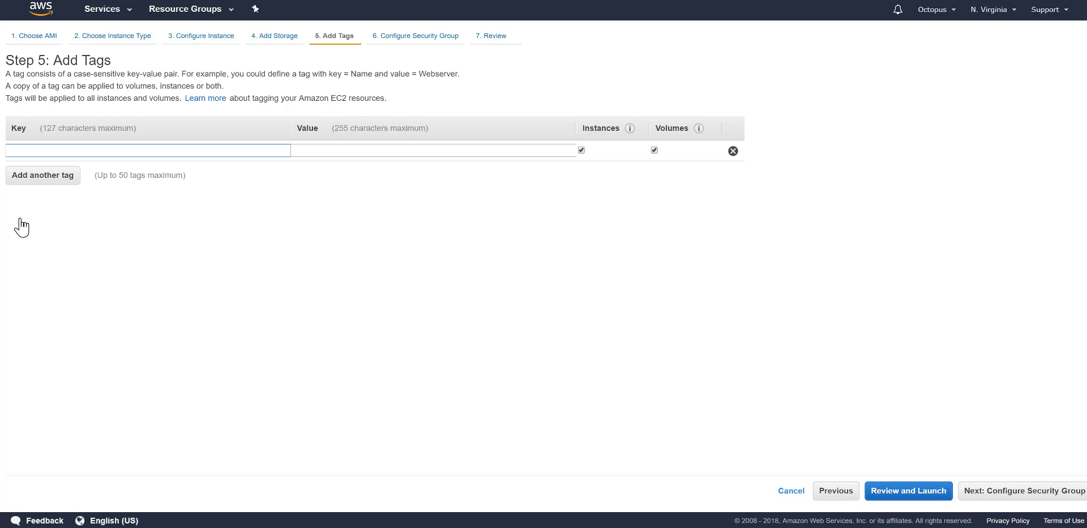
{"action": "type", "text": "Name"}
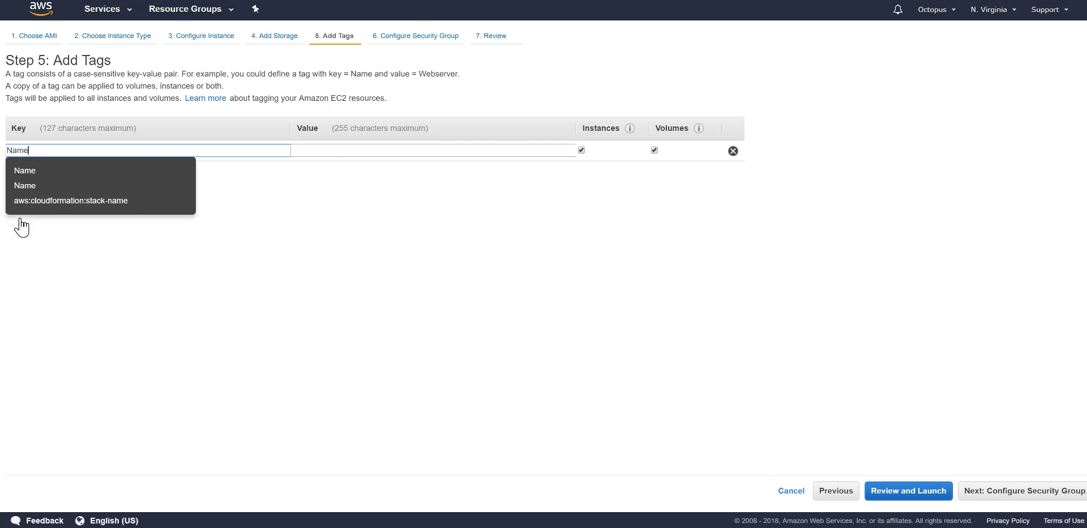
{"action": "left_click", "coordinate": [331, 149]}
{"action": "type", "text": "A"}
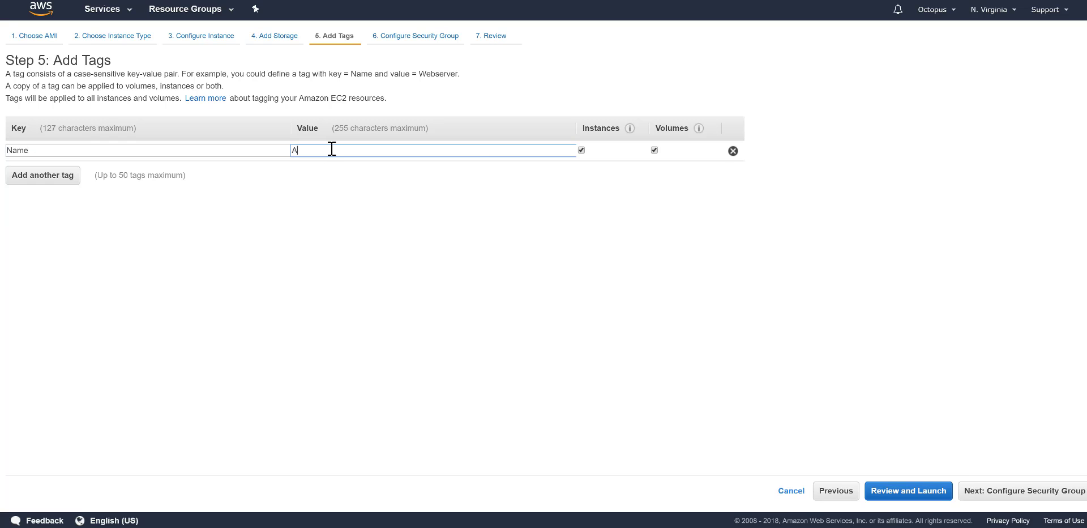
{"action": "type", "text": "CITS"}
{"action": "left_click", "coordinate": [41, 175]}
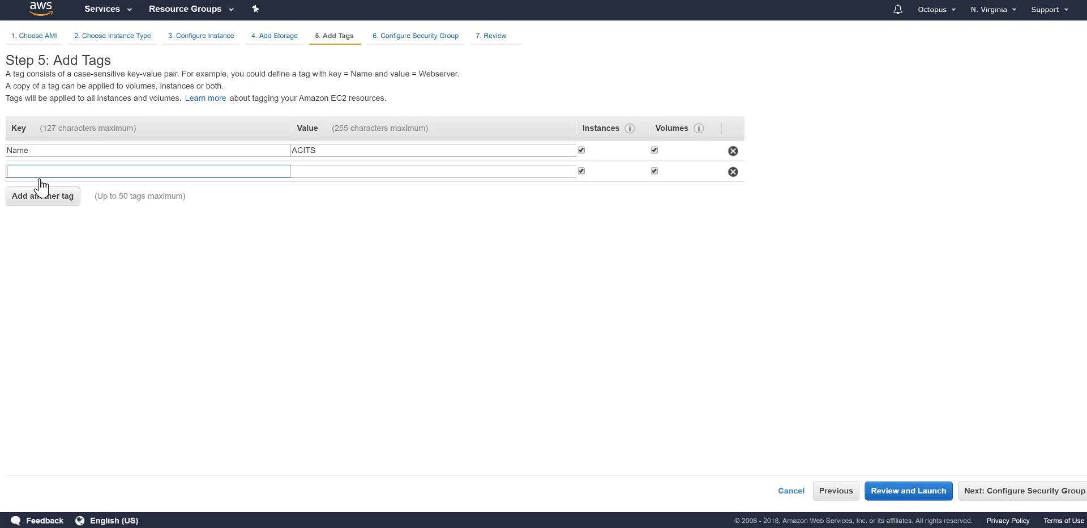
{"action": "type", "text": "Version"}
{"action": "left_click", "coordinate": [323, 168]}
{"action": "type", "text": "2"}
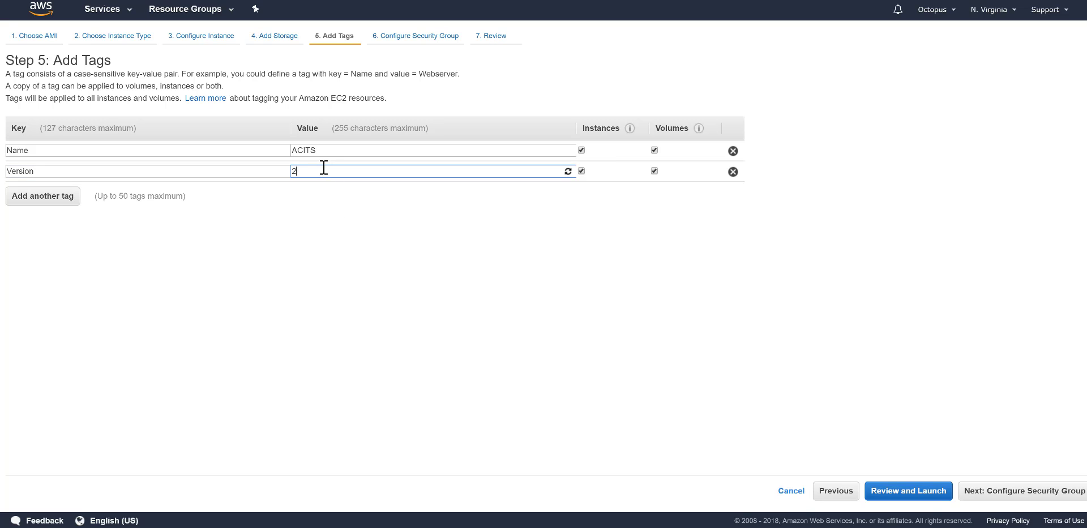
{"action": "type", "text": ".0"}
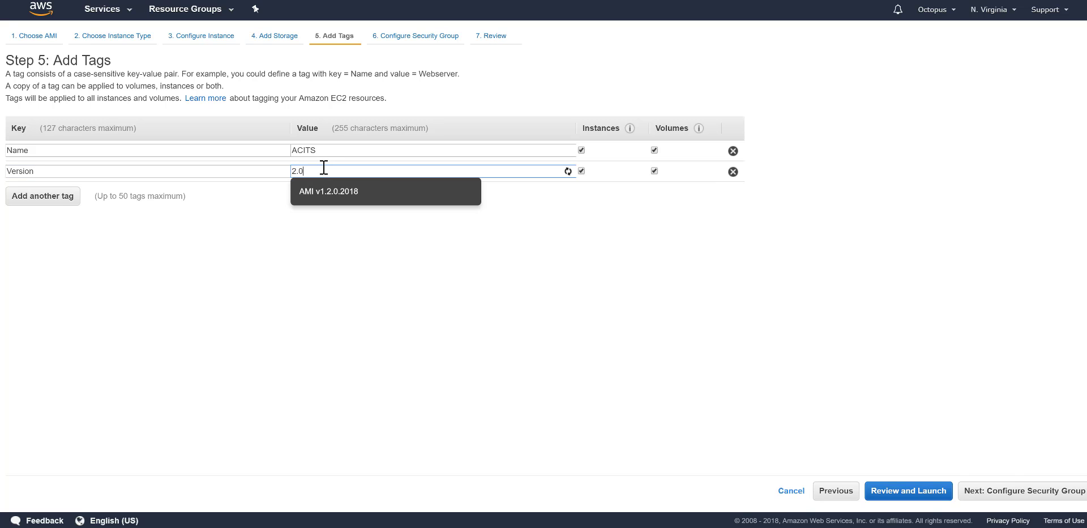
Step: Add the tag Date=07/11/2018 and continue to the security group step
{"action": "left_click", "coordinate": [31, 202]}
{"action": "type", "text": "Date"}
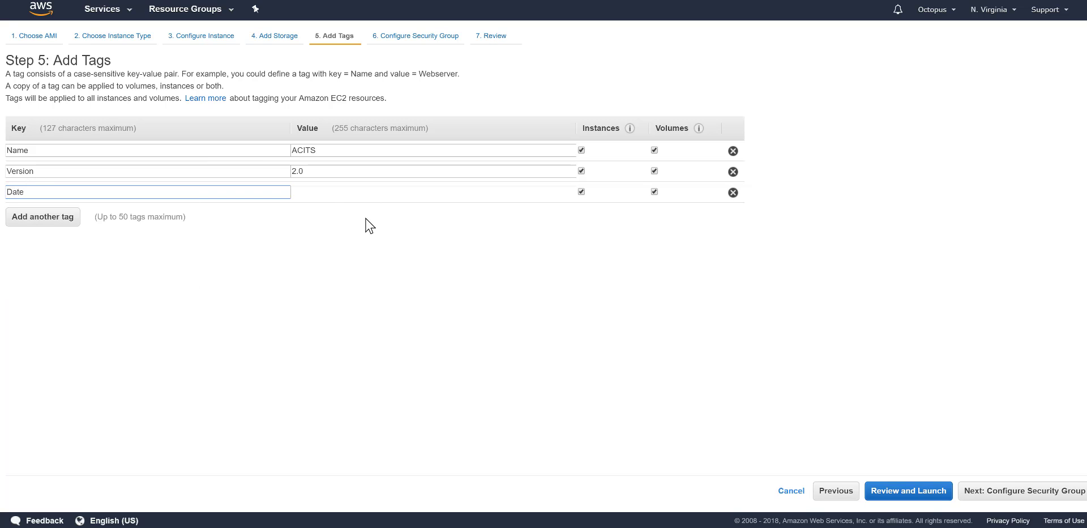
{"action": "left_click", "coordinate": [323, 193]}
{"action": "type", "text": "0"}
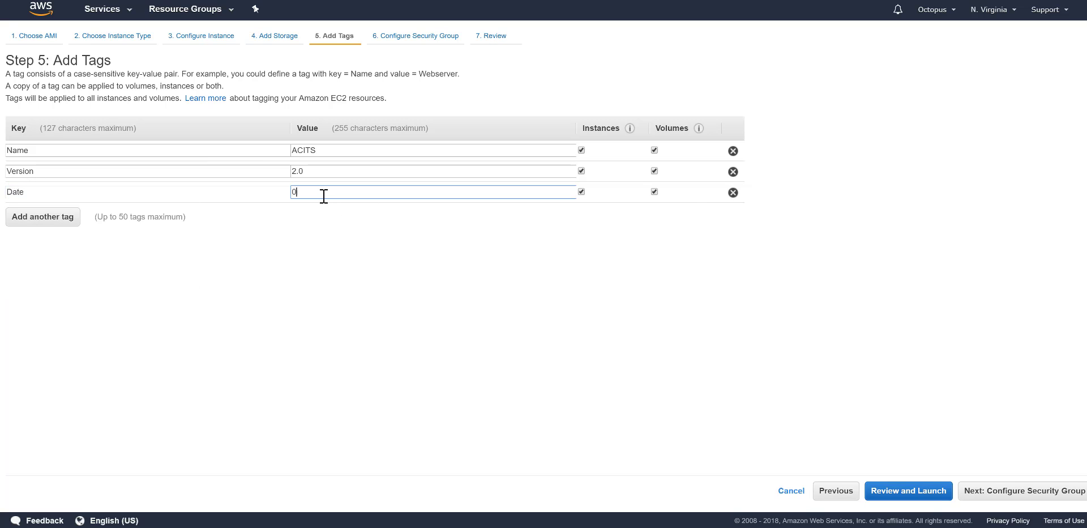
{"action": "type", "text": "7/11/2018"}
{"action": "left_click", "coordinate": [487, 291]}
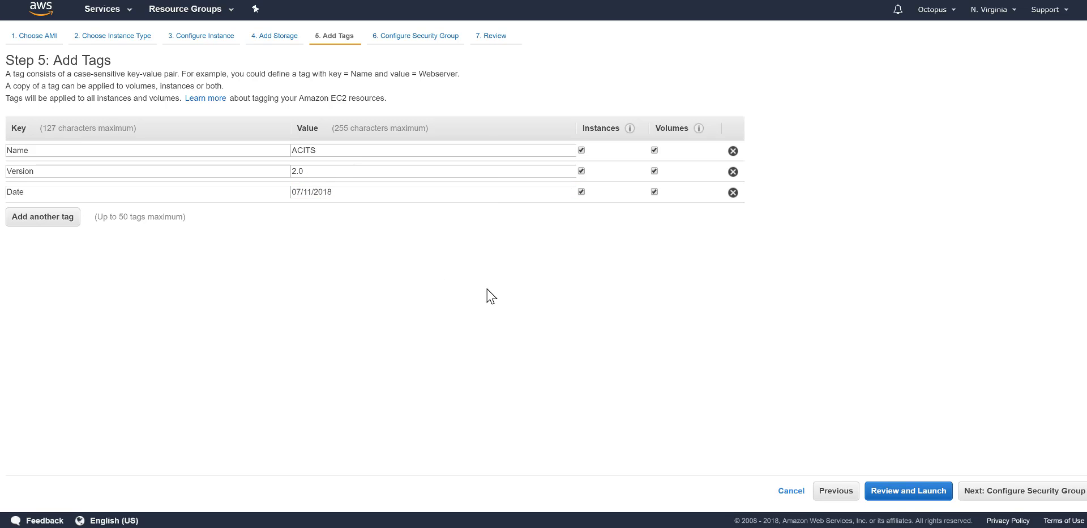
{"action": "left_click", "coordinate": [989, 497]}
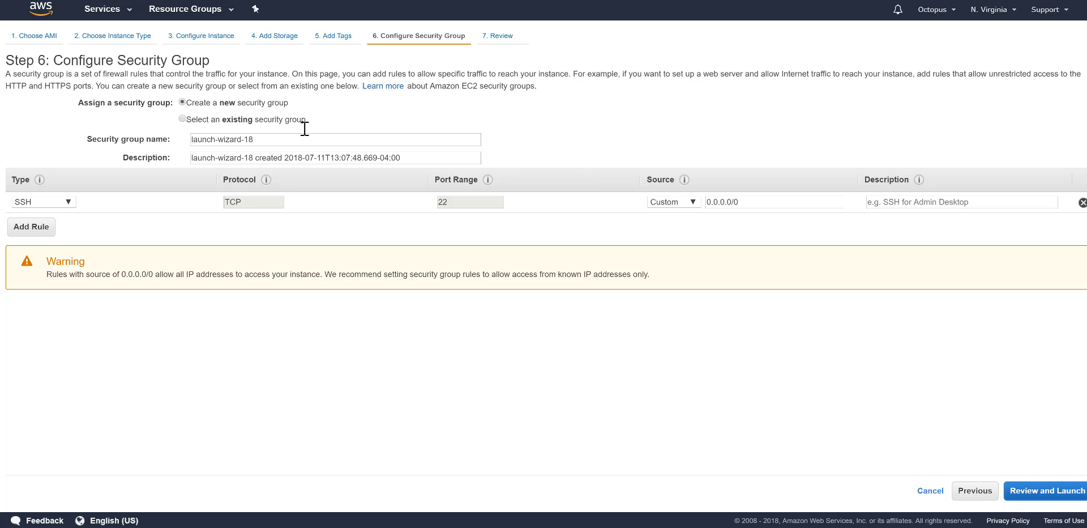
Step: Create a new security group acvits_security_group described as 'acvits security group'
{"action": "left_click", "coordinate": [182, 119]}
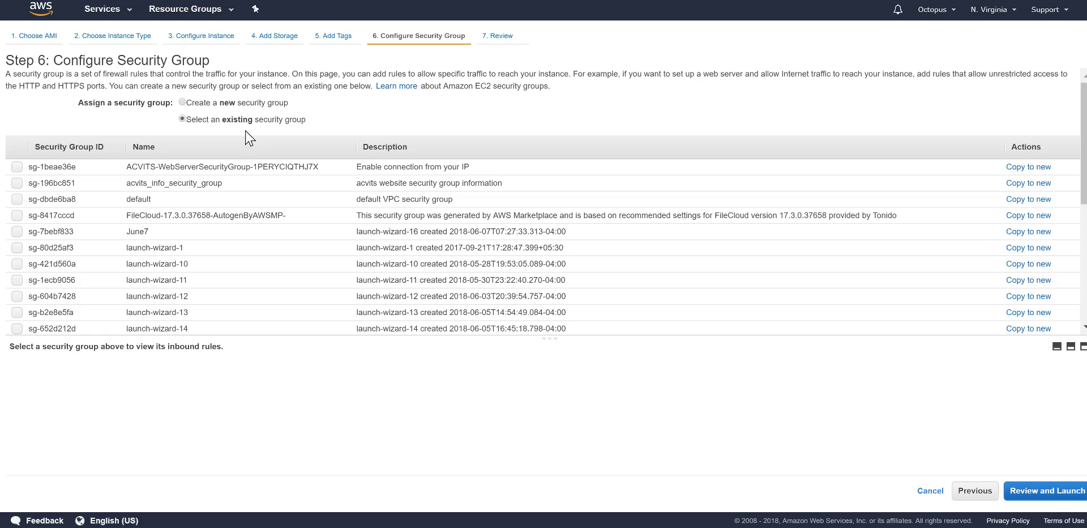
{"action": "left_click", "coordinate": [182, 102]}
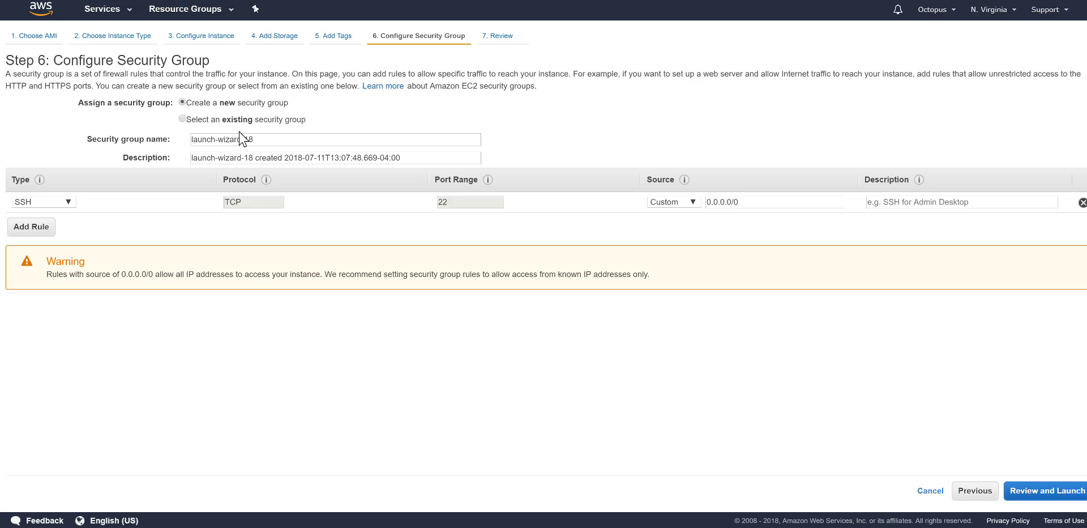
{"action": "left_click_drag", "start_coordinate": [267, 139], "coordinate": [156, 138]}
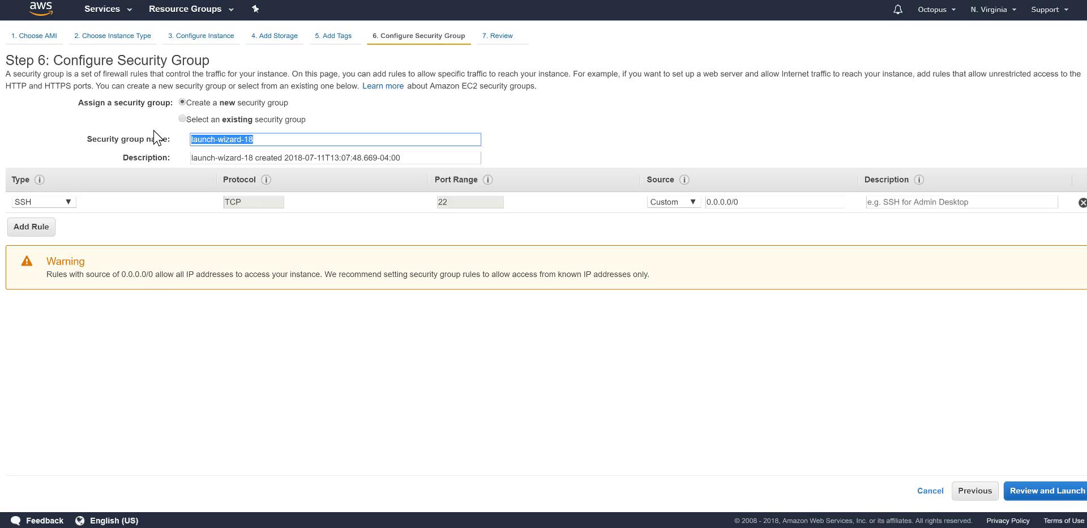
{"action": "type", "text": "acvit"}
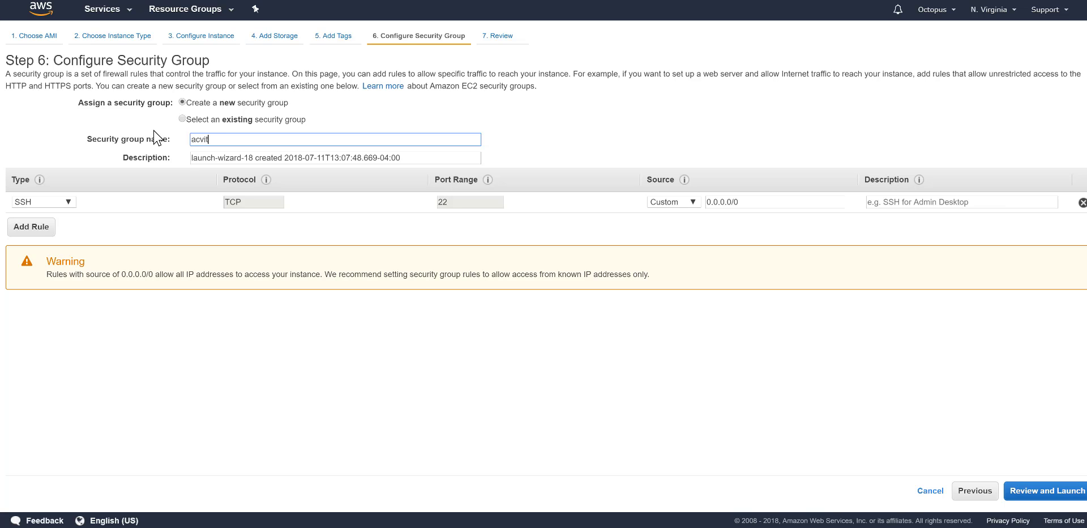
{"action": "type", "text": "s_security_group"}
{"action": "left_click_drag", "start_coordinate": [403, 157], "coordinate": [38, 124]}
{"action": "type", "text": "a"}
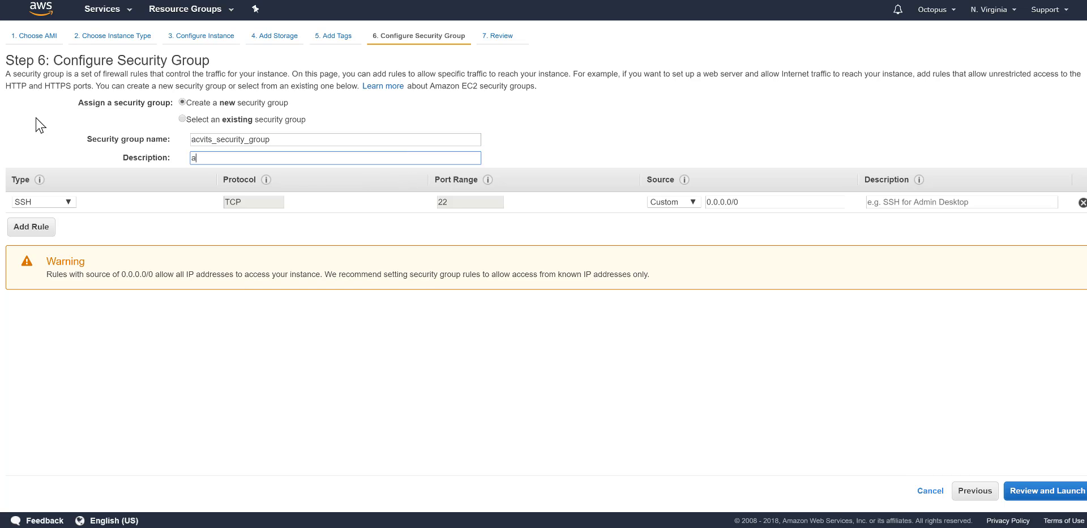
{"action": "type", "text": "cvits security group"}
Step: Limit SSH to My IP, add HTTP and HTTPS rules, and proceed to review
{"action": "left_click", "coordinate": [692, 202]}
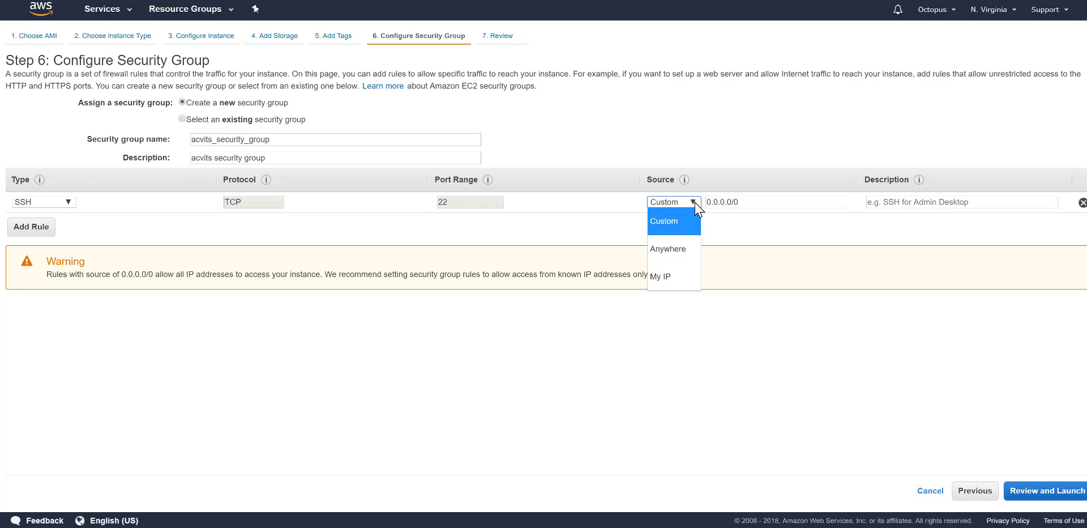
{"action": "left_click", "coordinate": [668, 277]}
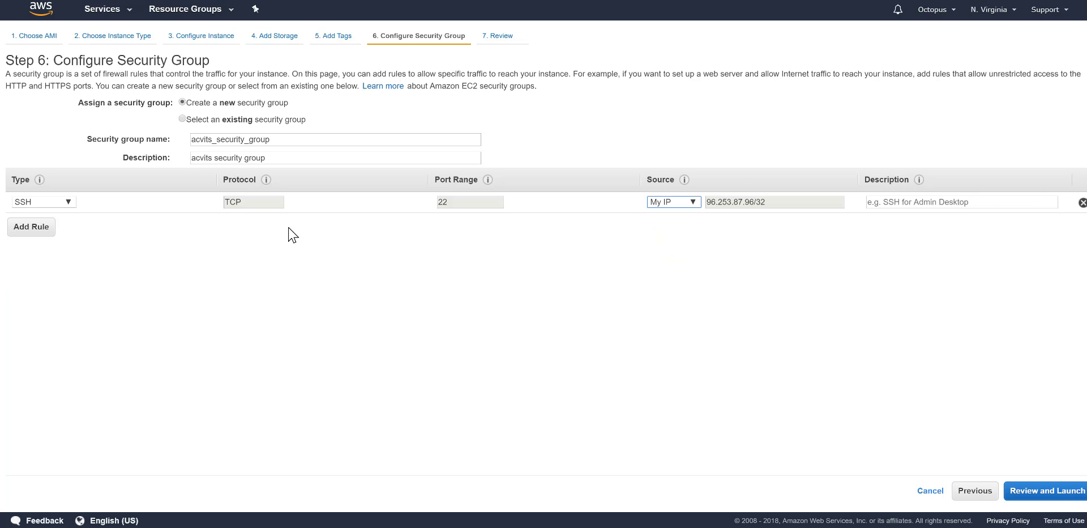
{"action": "left_click", "coordinate": [26, 228]}
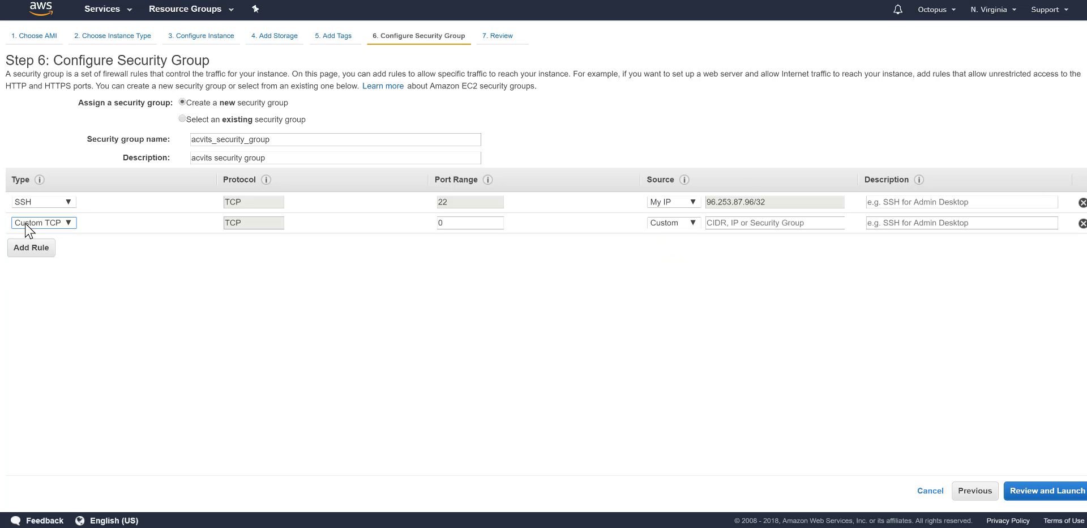
{"action": "left_click", "coordinate": [66, 223]}
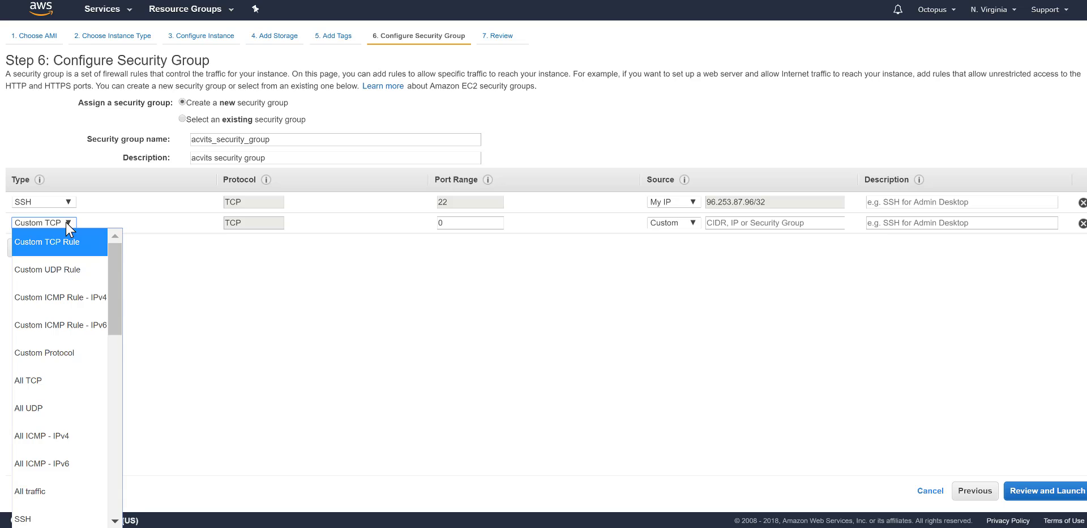
{"action": "key", "text": "h"}
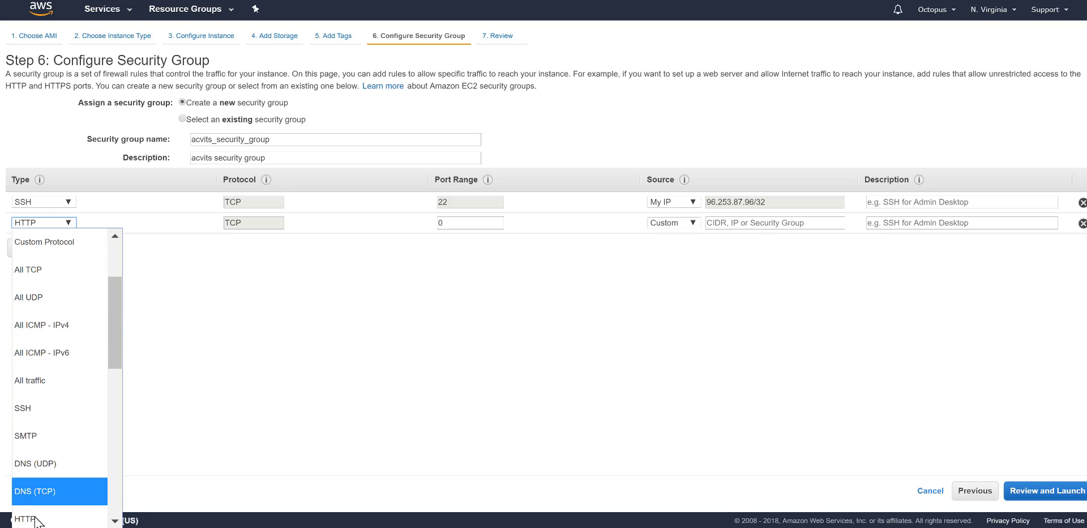
{"action": "left_click", "coordinate": [34, 514]}
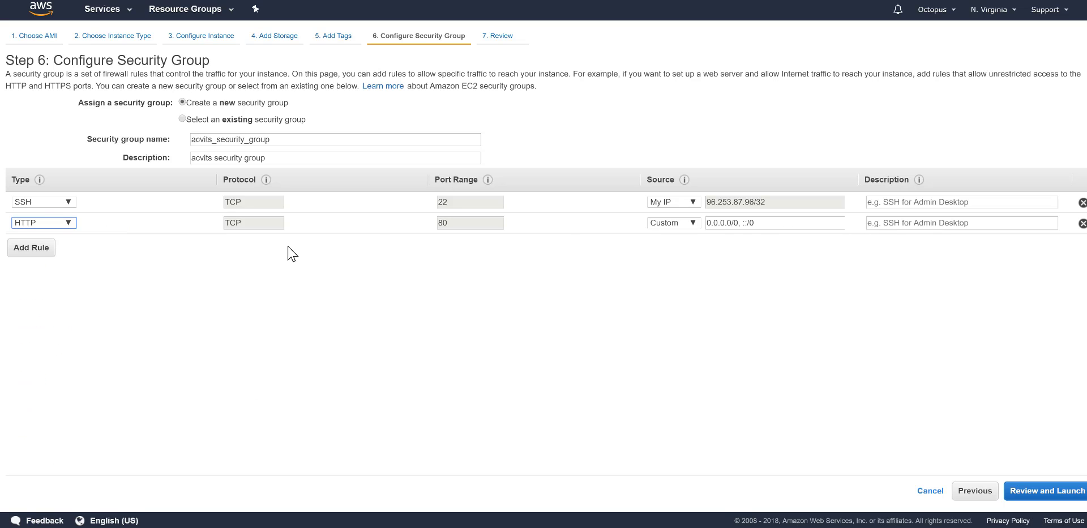
{"action": "left_click", "coordinate": [31, 248]}
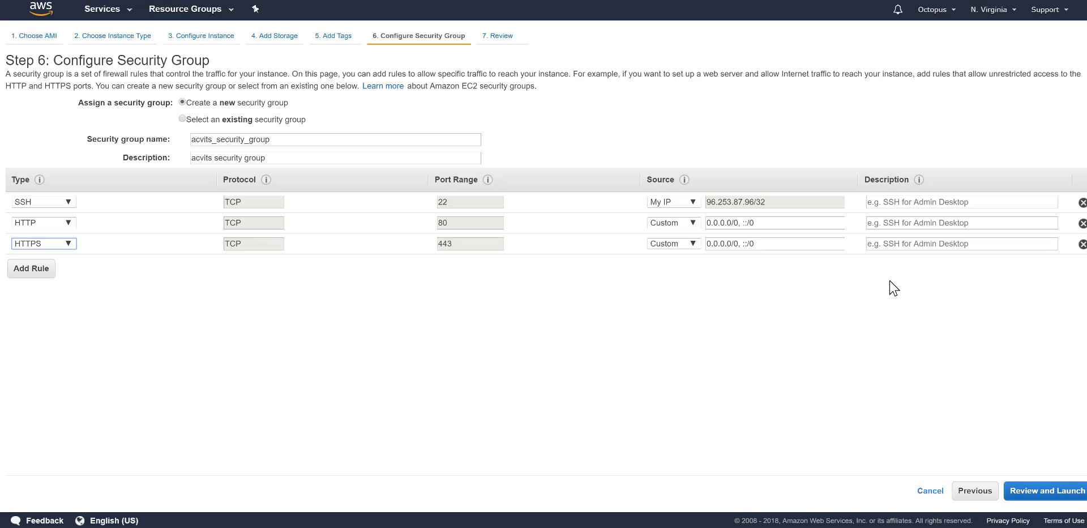
{"action": "left_click", "coordinate": [1049, 497]}
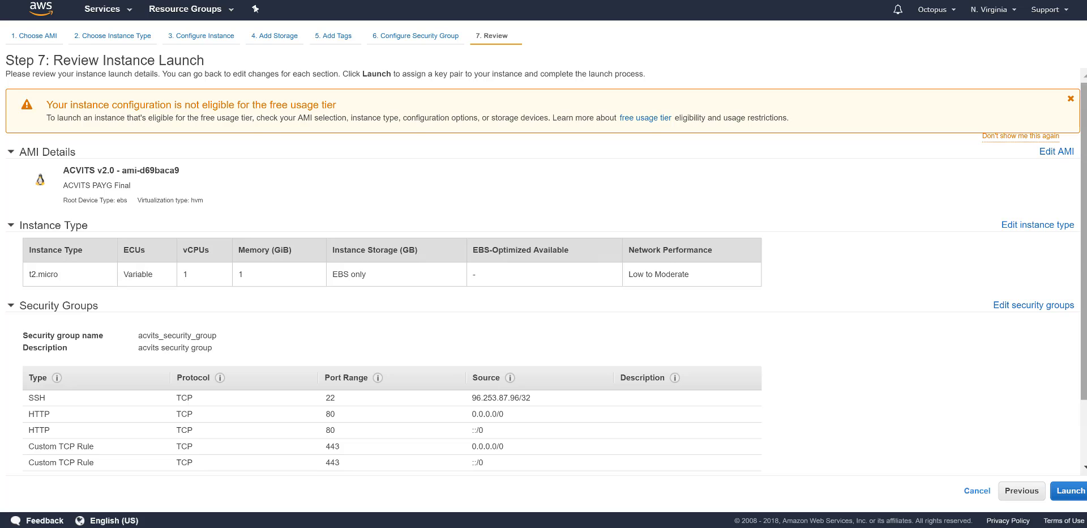
Step: Look over the launch review page and launch to bring up the key pair dialog
{"action": "scroll", "coordinate": [762, 263], "scroll_direction": "down", "scroll_amount": 3}
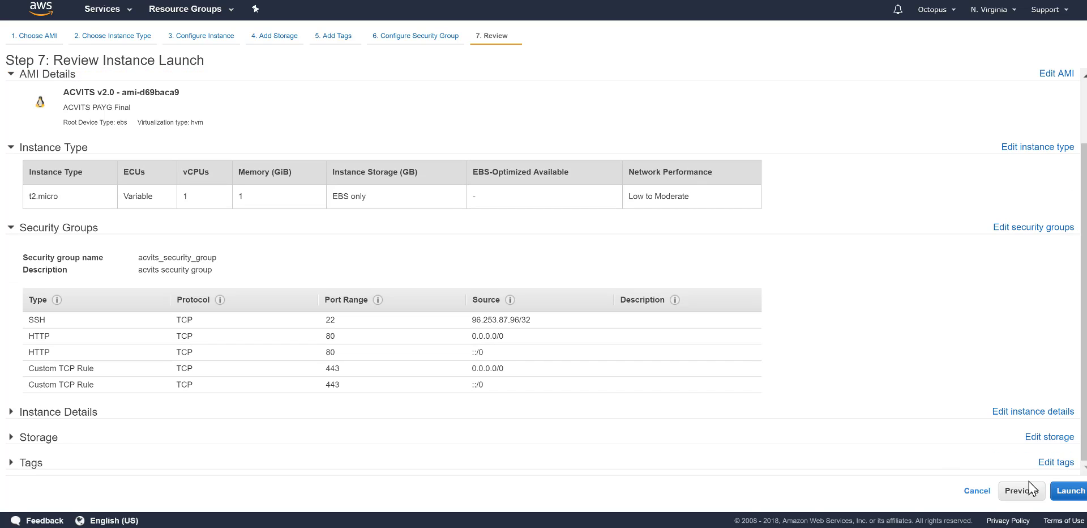
{"action": "left_click", "coordinate": [1070, 491]}
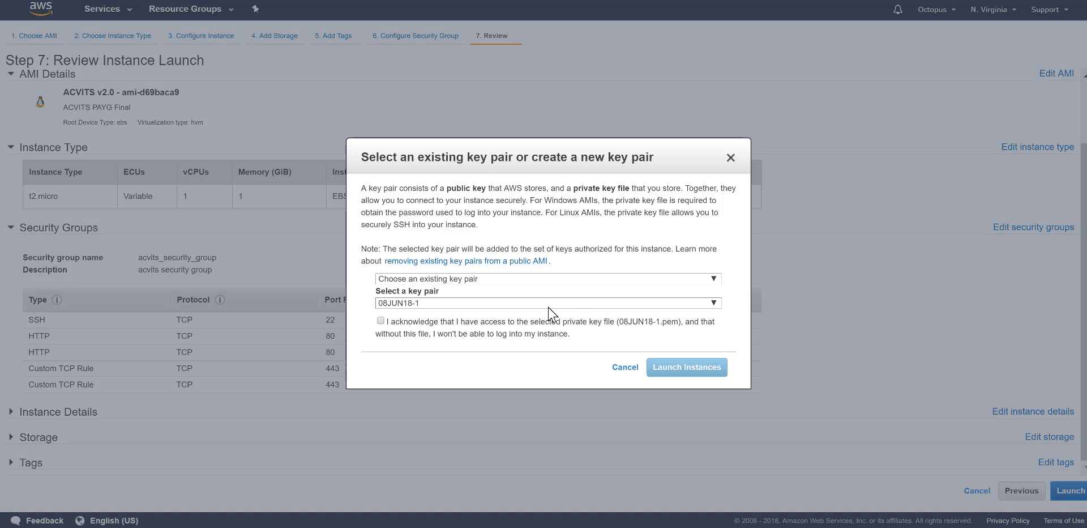
Step: Create and download the new key pair acvits_v20, then launch the instance
{"action": "left_click", "coordinate": [712, 279]}
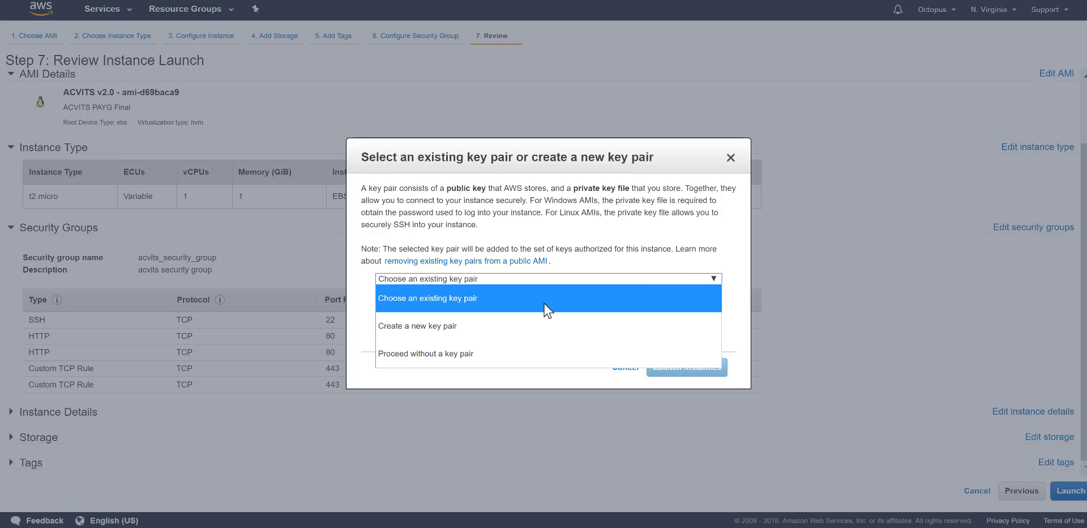
{"action": "left_click", "coordinate": [416, 325]}
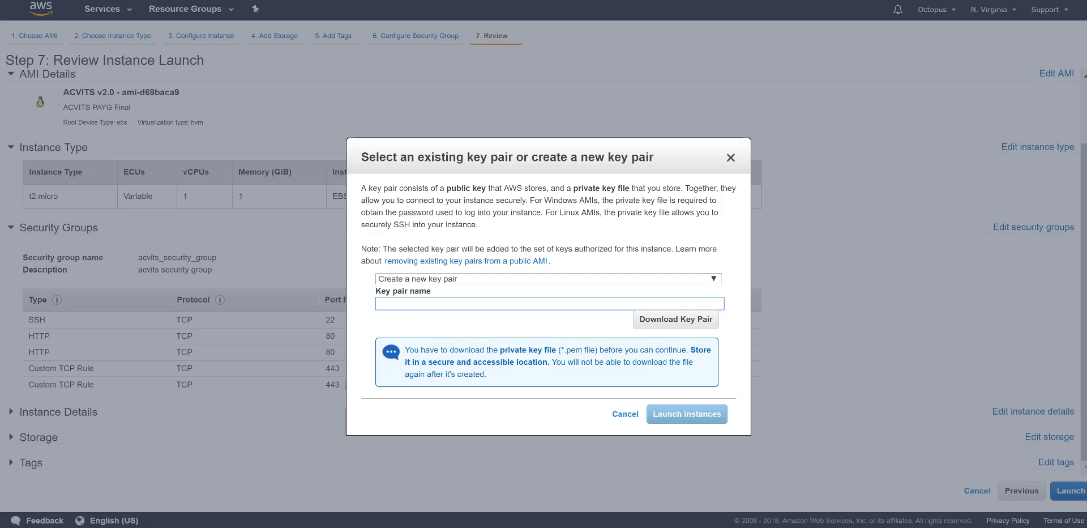
{"action": "type", "text": "acvits_v20"}
{"action": "left_click", "coordinate": [669, 324]}
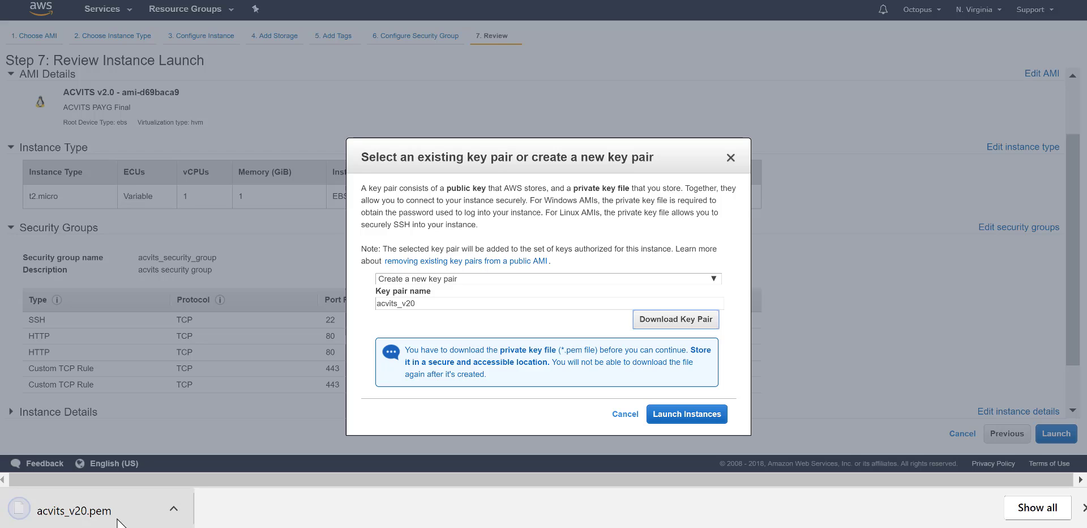
{"action": "left_click", "coordinate": [683, 419]}
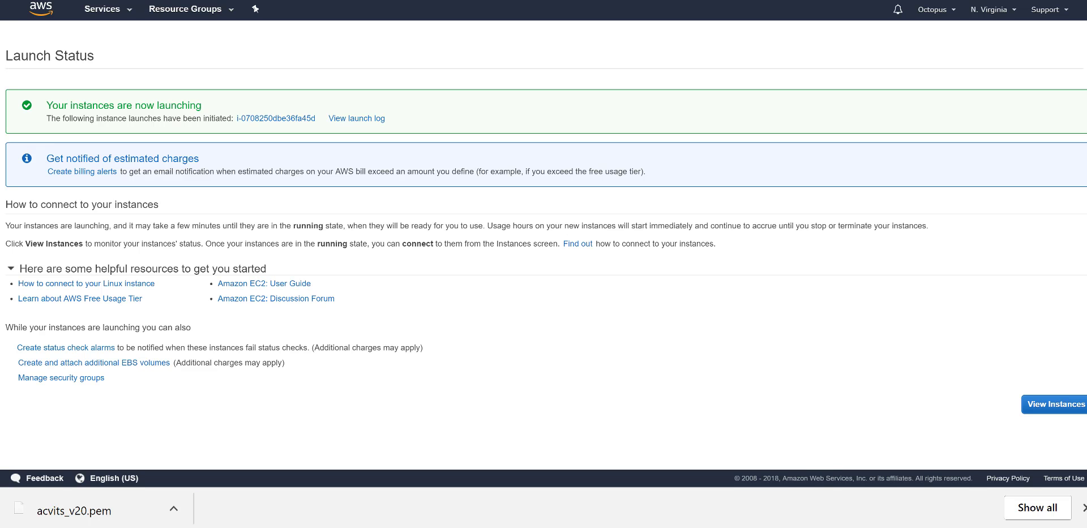
Step: Name the newly launched running instance ACVITS in the instances list
{"action": "left_click", "coordinate": [1056, 405]}
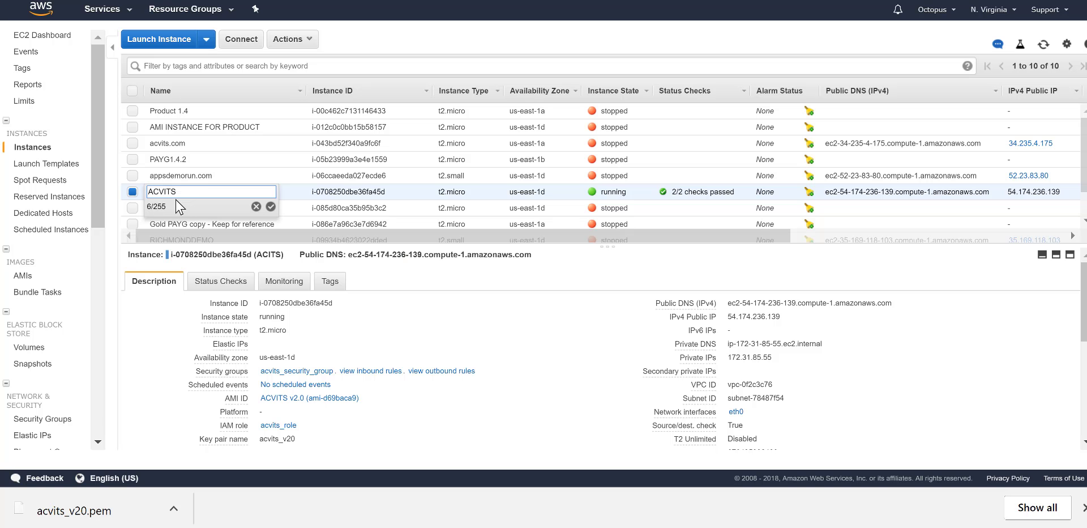
{"action": "left_click", "coordinate": [271, 206]}
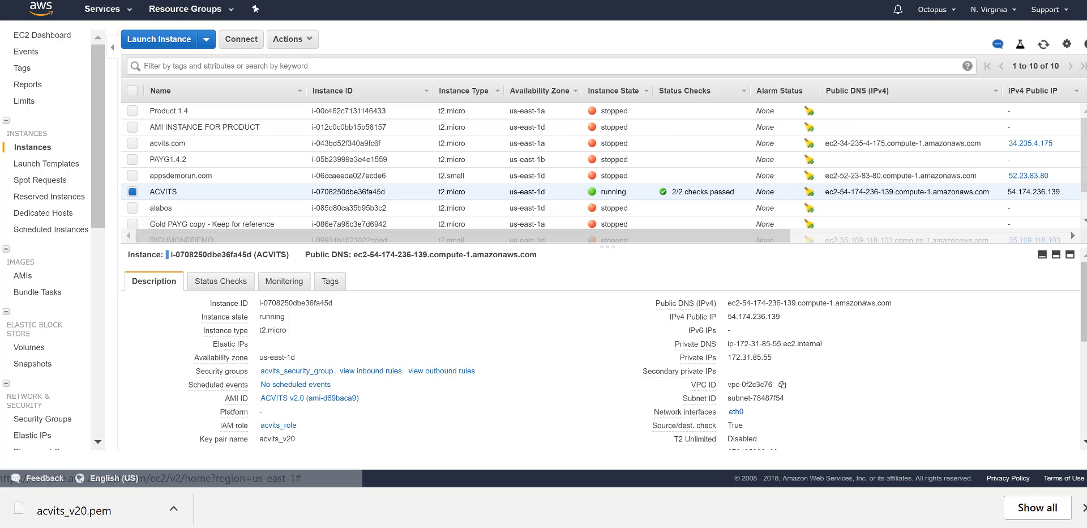
Step: Allocate a new Elastic IP address, 18.209.141.135
{"action": "left_click", "coordinate": [28, 435]}
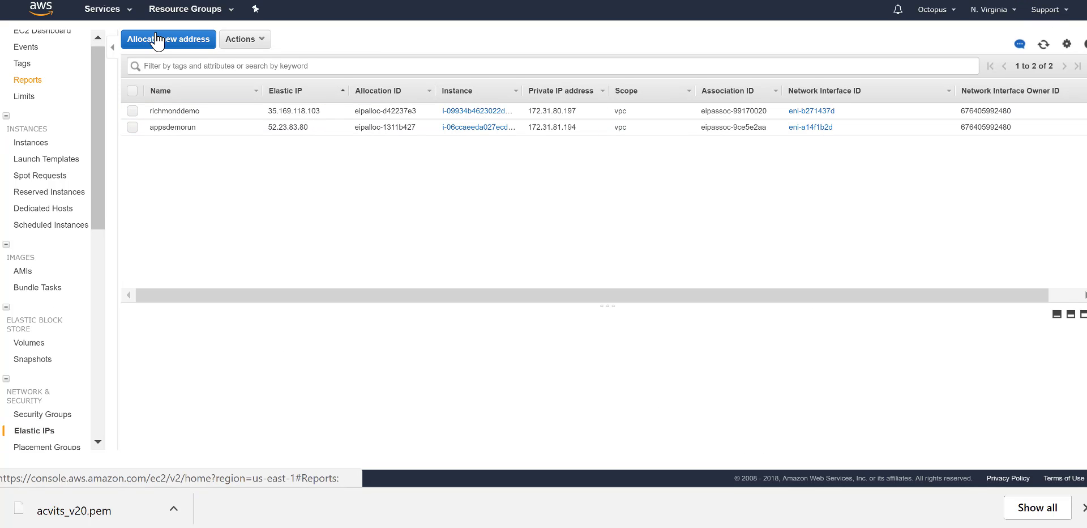
{"action": "left_click", "coordinate": [171, 40]}
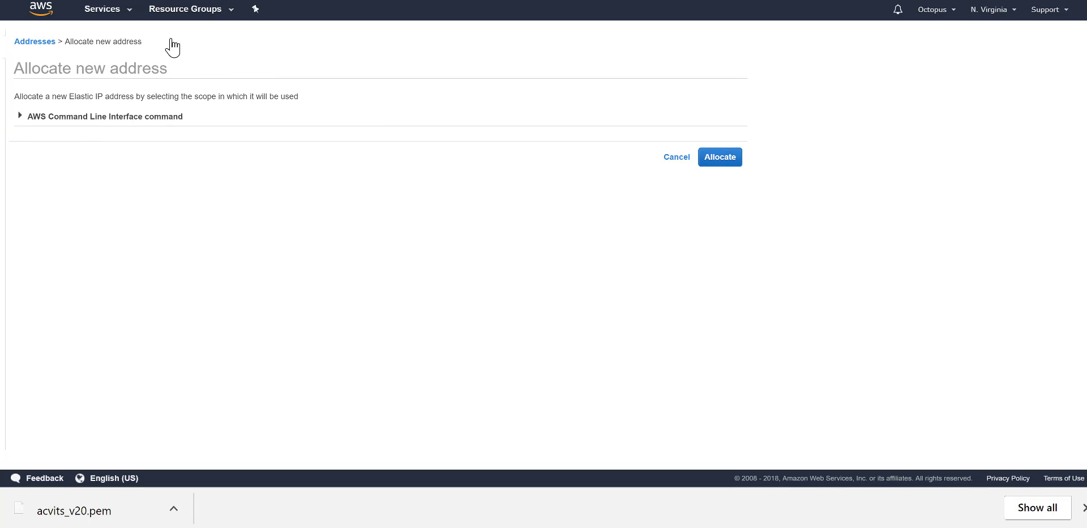
{"action": "left_click", "coordinate": [715, 162]}
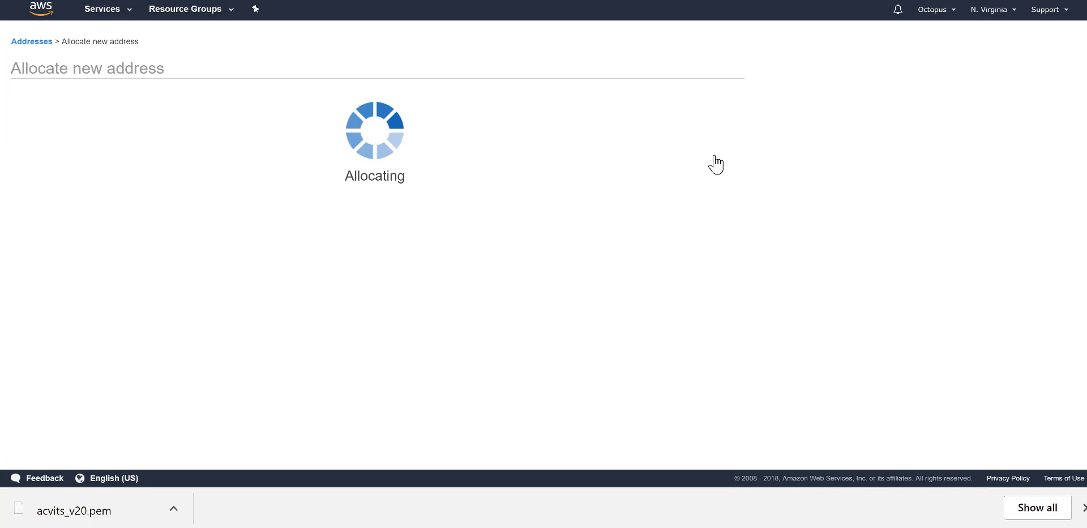
{"action": "left_click", "coordinate": [535, 171]}
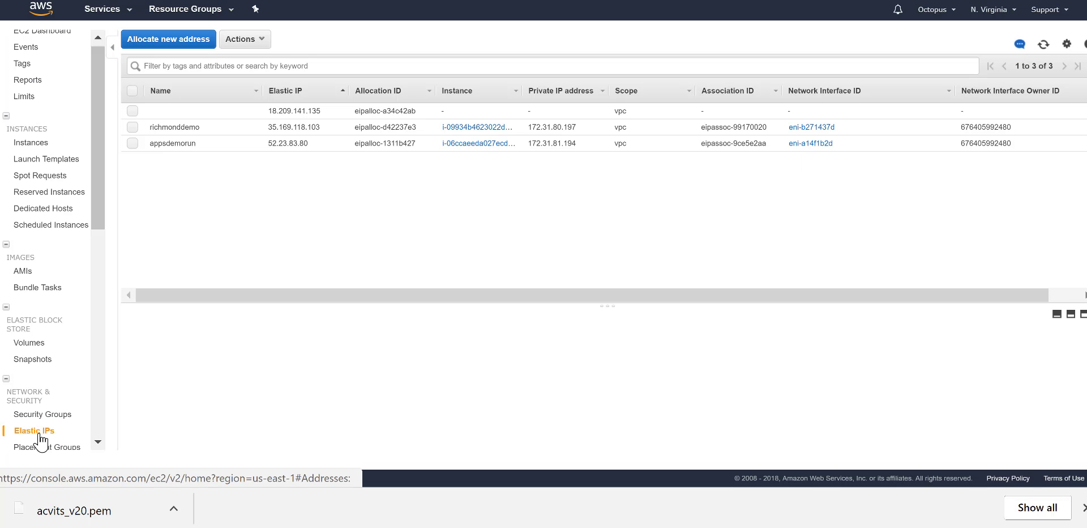
Step: Associate 18.209.141.135 with the ACVITS instance at private IP 172.31.85.55
{"action": "left_click", "coordinate": [133, 110]}
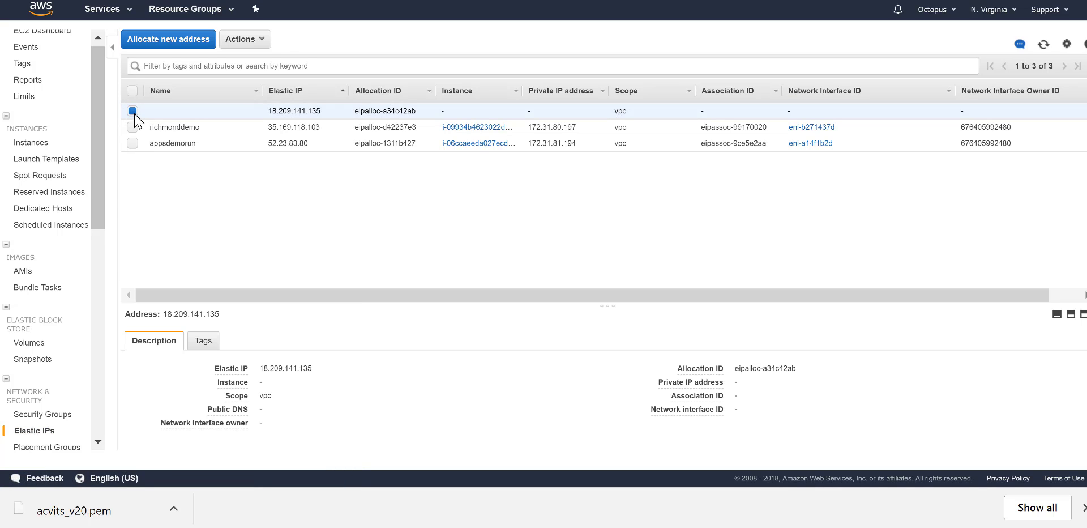
{"action": "left_click", "coordinate": [261, 39]}
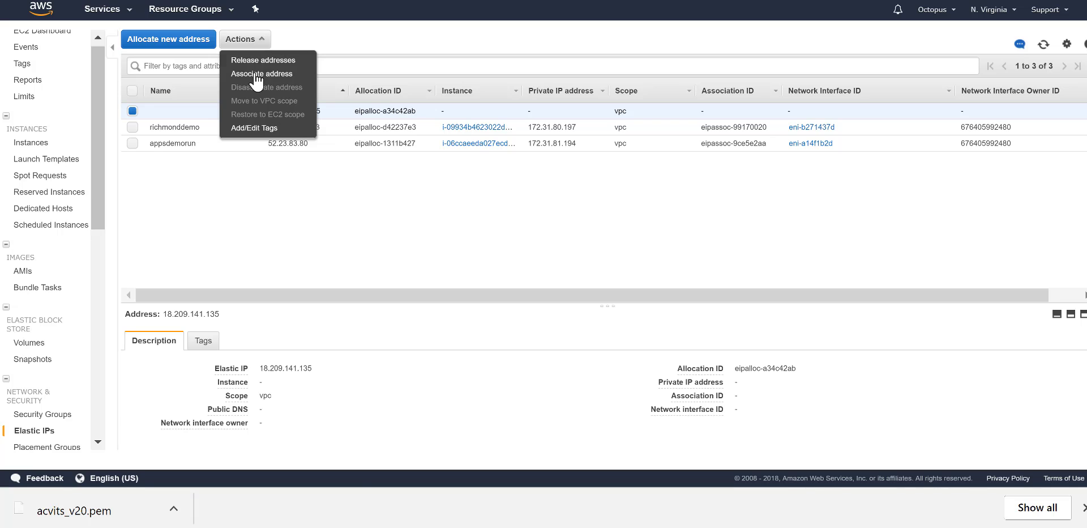
{"action": "left_click", "coordinate": [254, 74]}
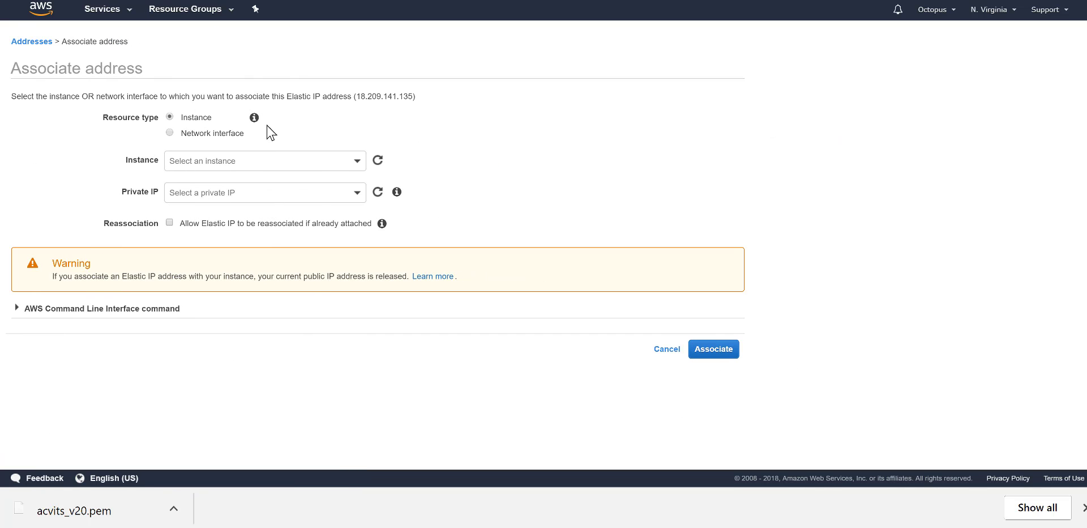
{"action": "left_click", "coordinate": [358, 164]}
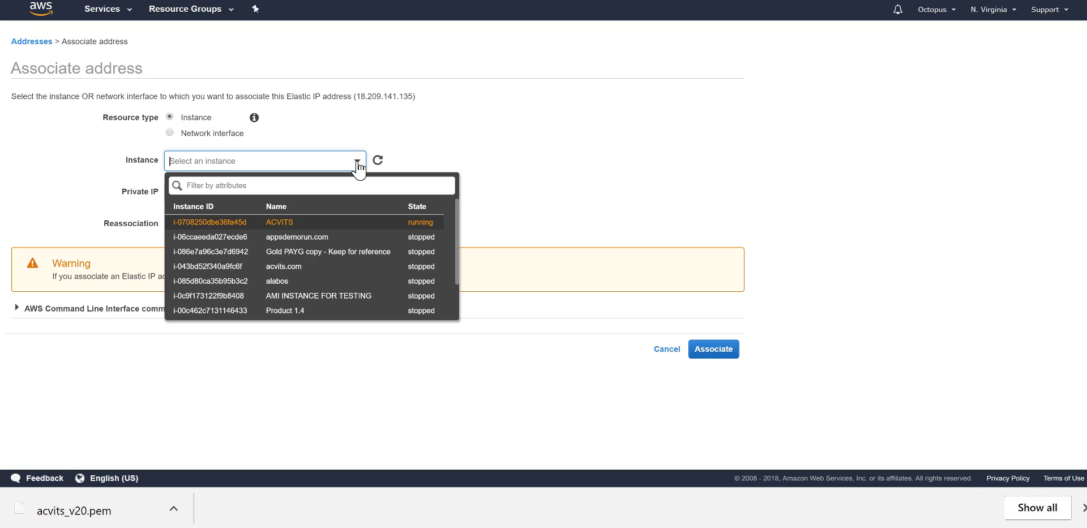
{"action": "left_click", "coordinate": [283, 222]}
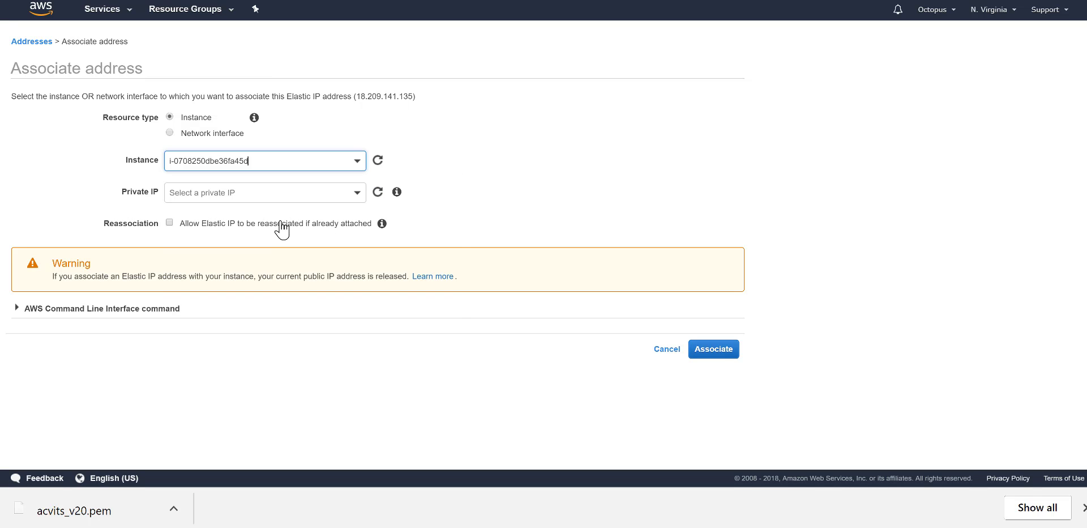
{"action": "left_click", "coordinate": [358, 200]}
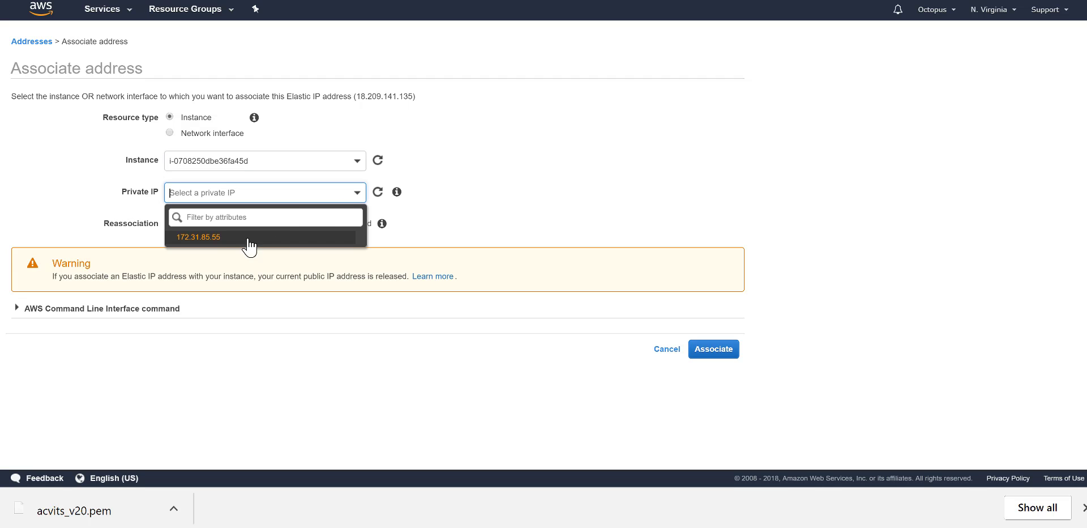
{"action": "left_click", "coordinate": [206, 238]}
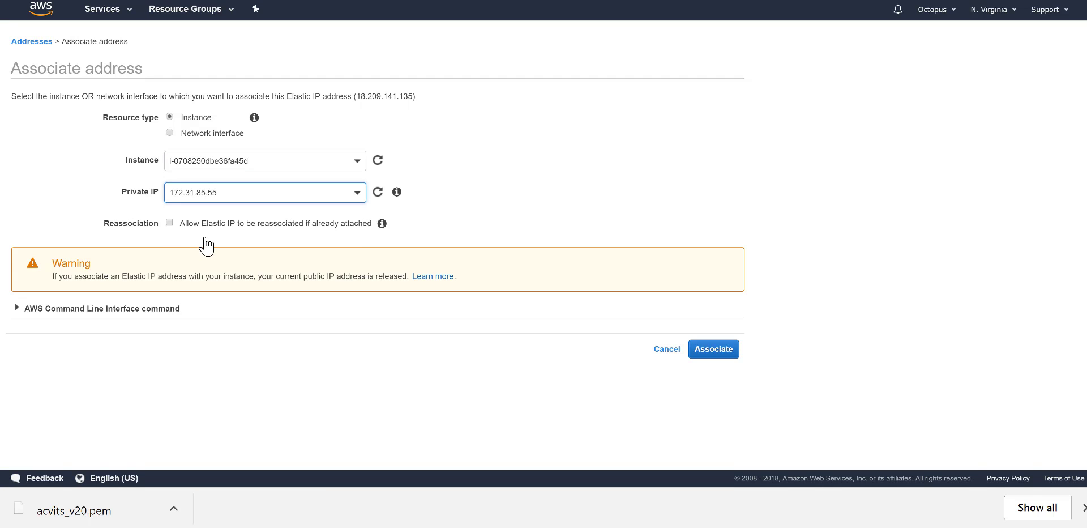
{"action": "left_click", "coordinate": [170, 221]}
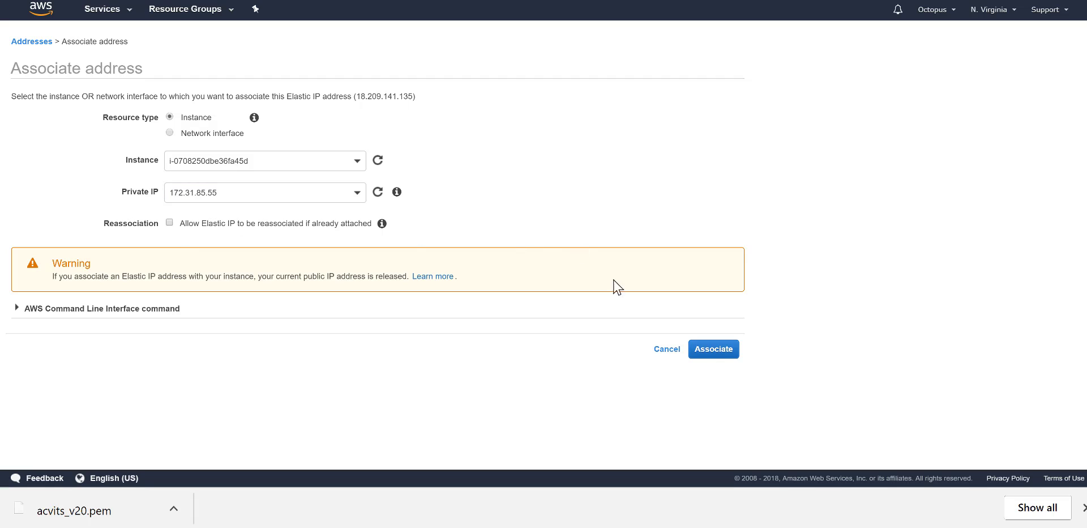
{"action": "left_click", "coordinate": [716, 349]}
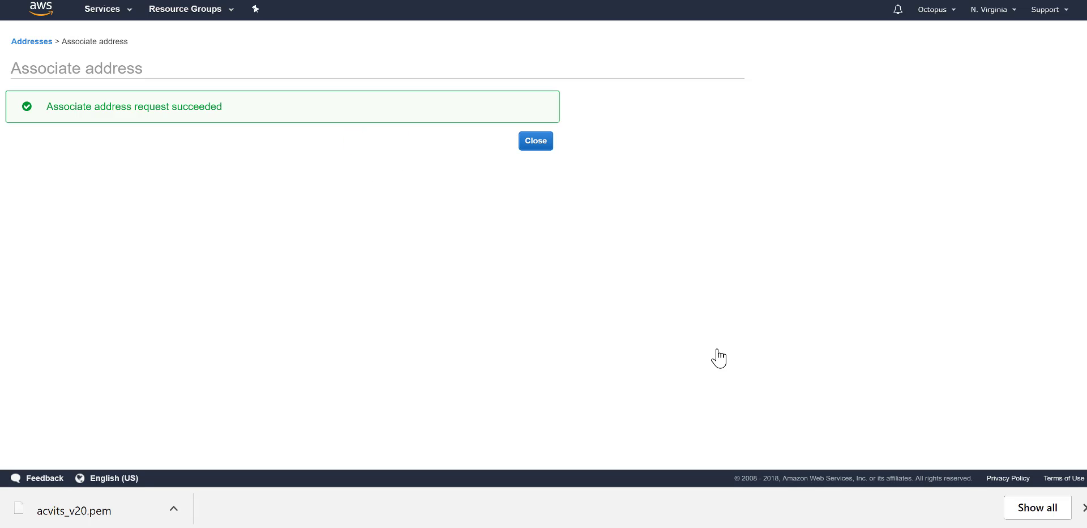
{"action": "left_click", "coordinate": [536, 140]}
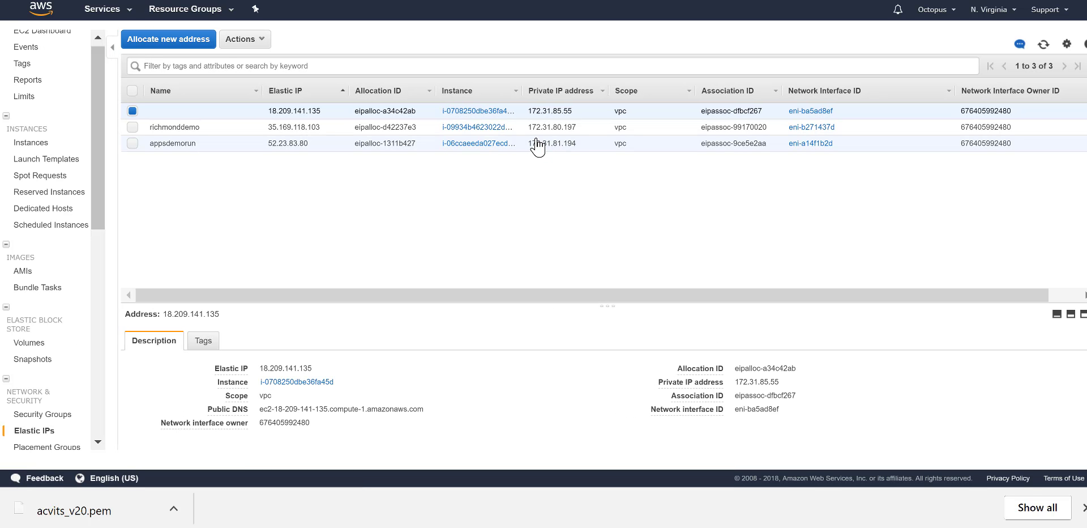
Step: Select the ACVITS instance and copy its Elastic IP 18.209.141.135 from the Description tab
{"action": "left_click", "coordinate": [31, 144]}
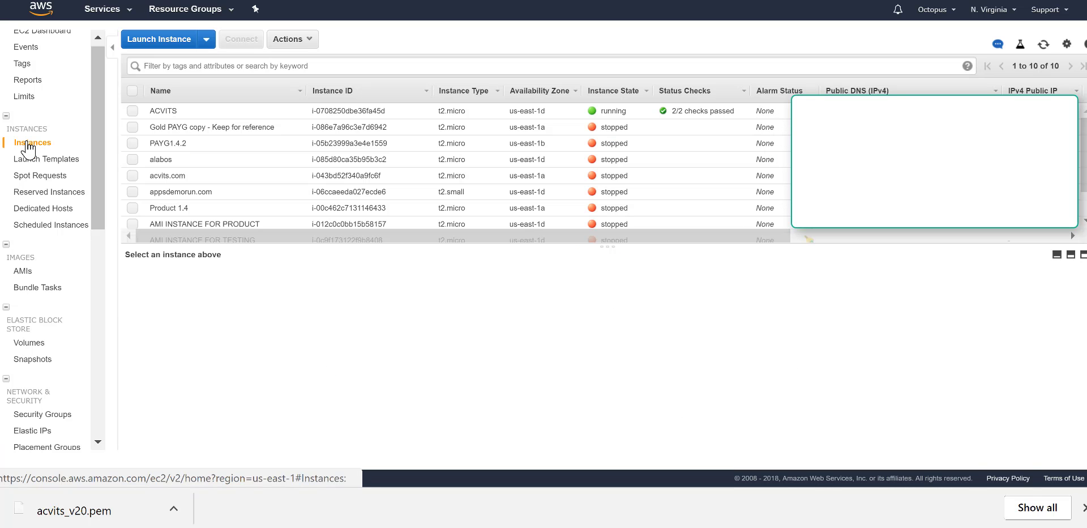
{"action": "left_click", "coordinate": [132, 111]}
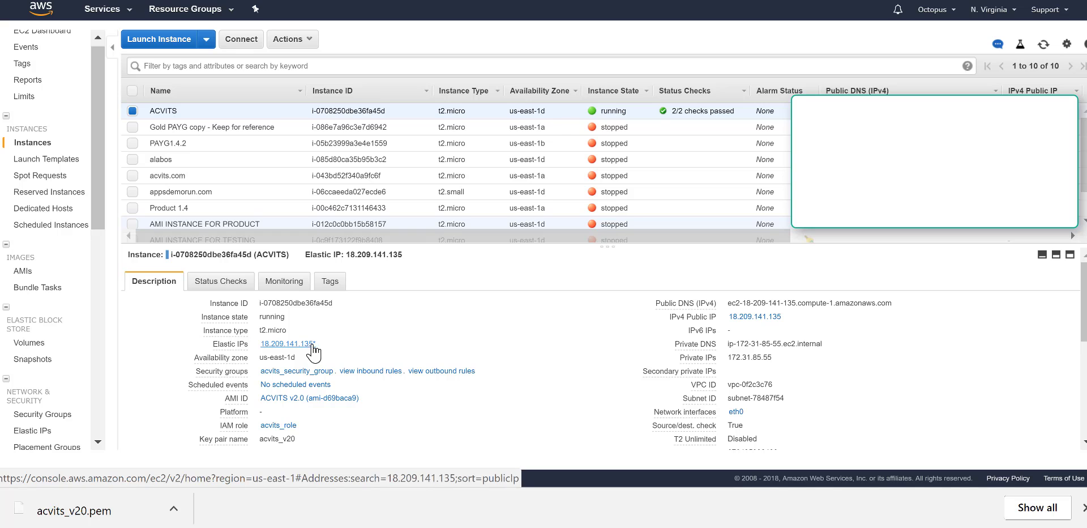
{"action": "left_click_drag", "start_coordinate": [315, 344], "coordinate": [260, 343]}
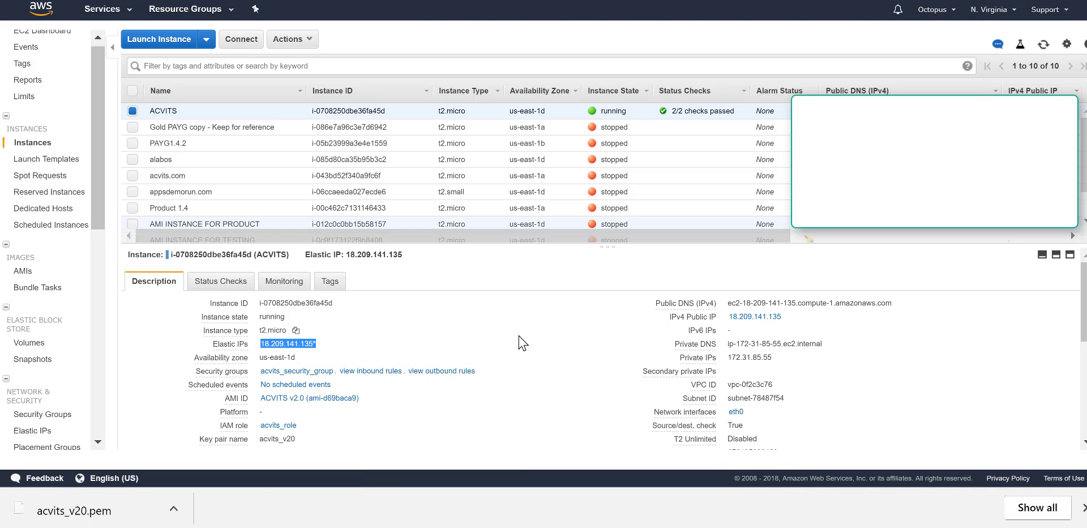
{"action": "key", "text": "F11"}
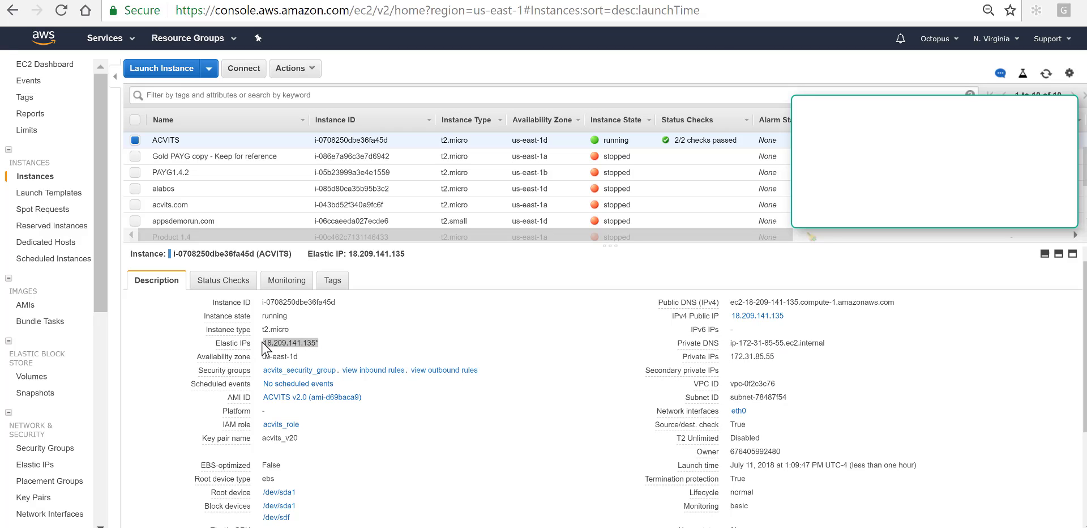
{"action": "left_click_drag", "start_coordinate": [265, 343], "coordinate": [301, 344]}
{"action": "right_click", "coordinate": [300, 344]}
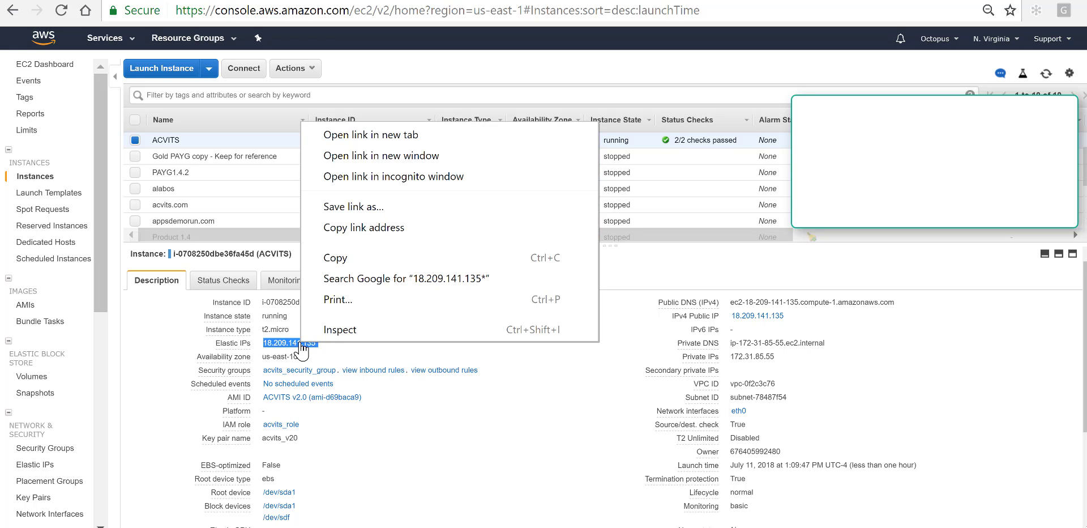
{"action": "left_click", "coordinate": [335, 257]}
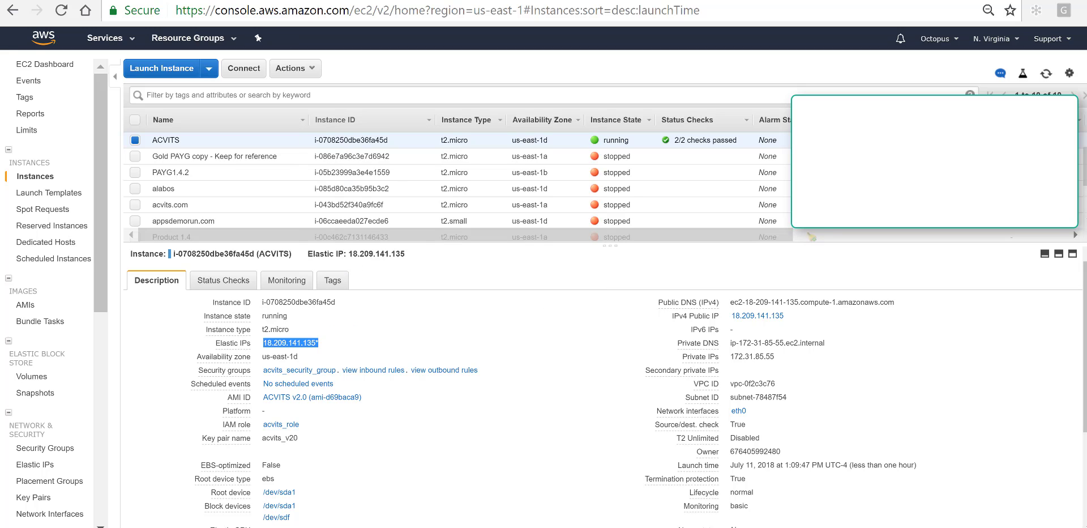
Step: Load 18.209.141.135 in a new browser tab, removing the stray trailing asterisk
{"action": "key", "text": "ctrl+t"}
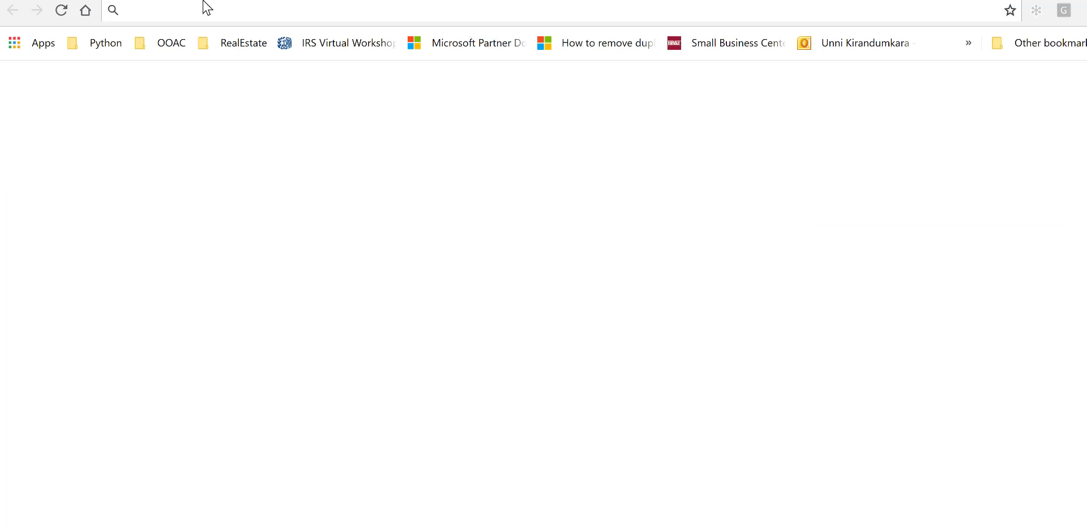
{"action": "key", "text": "ctrl+v"}
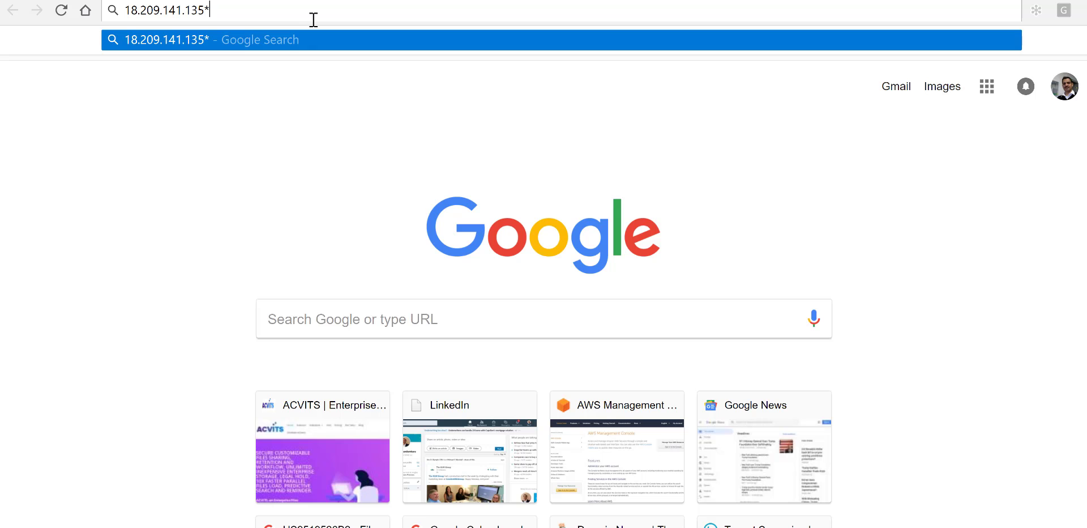
{"action": "key", "text": "BackSpace"}
{"action": "key", "text": "Return"}
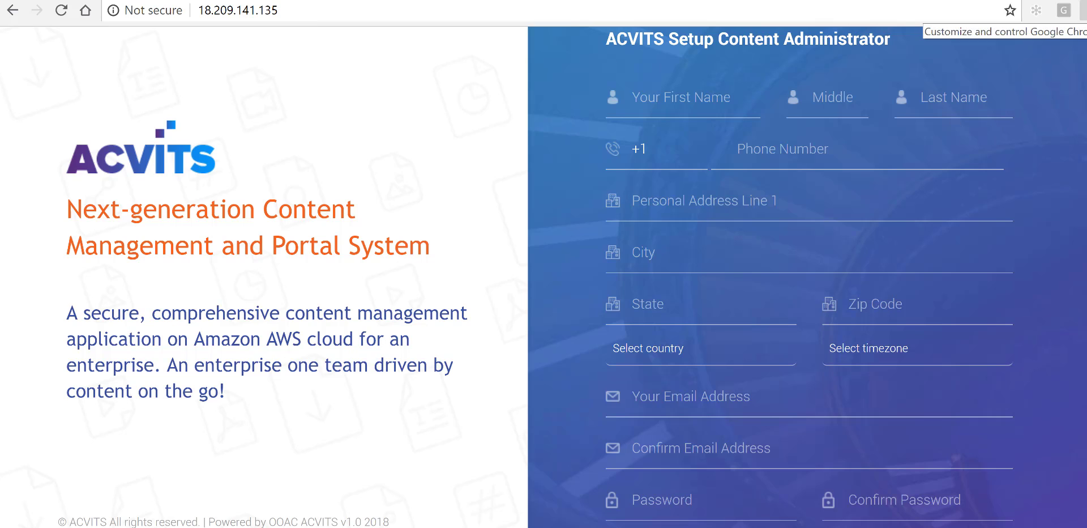
Step: Reduce the page zoom to 75% from the Chrome menu
{"action": "left_click", "coordinate": [1080, 10]}
{"action": "left_click", "coordinate": [976, 174]}
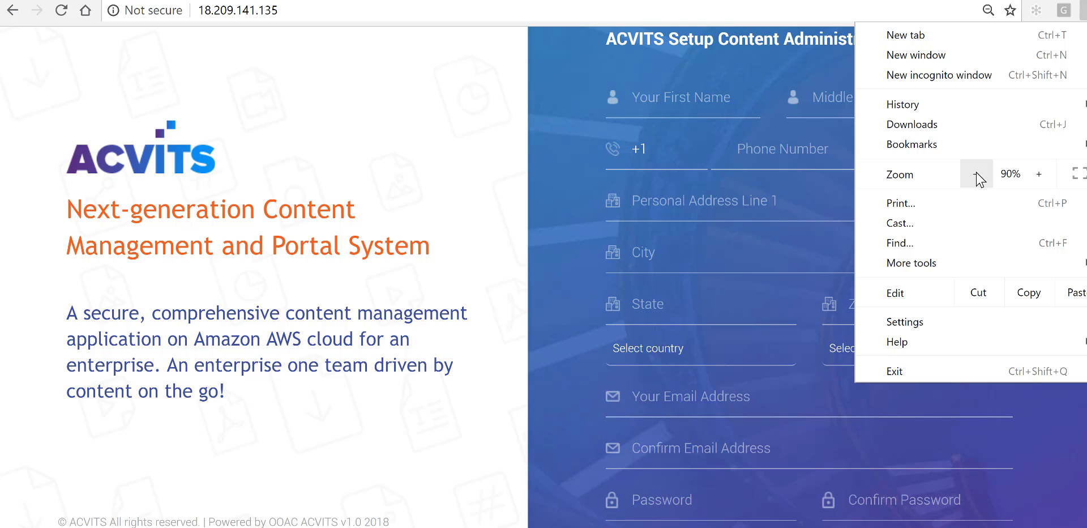
{"action": "left_click", "coordinate": [976, 174]}
{"action": "left_click", "coordinate": [976, 174]}
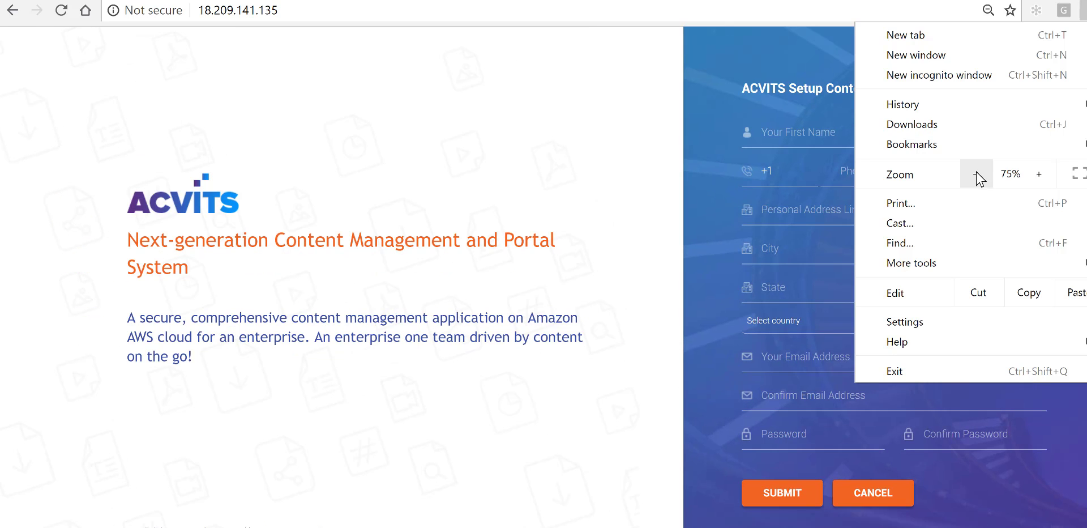
{"action": "left_click", "coordinate": [610, 242]}
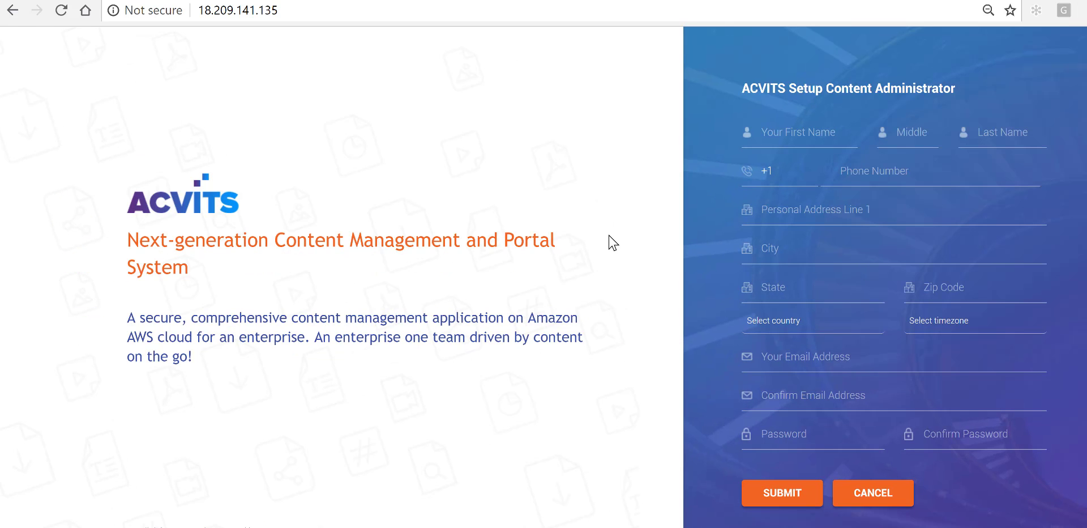
Step: Enter the administrator's first name, country United States of America and timezone America/New_York
{"action": "left_click", "coordinate": [787, 133]}
{"action": "type", "text": "John"}
{"action": "type", "text": "un"}
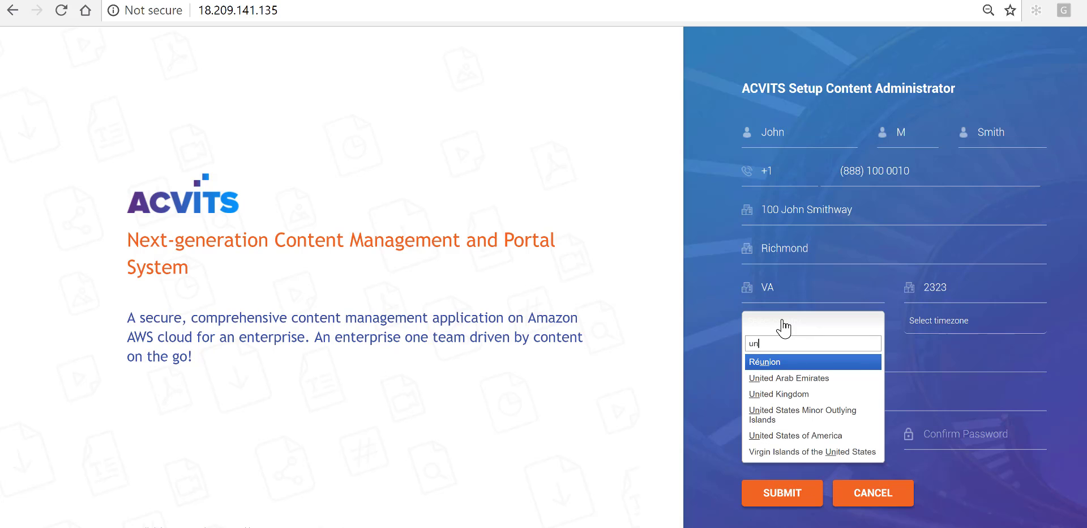
{"action": "type", "text": "i"}
{"action": "left_click", "coordinate": [815, 435]}
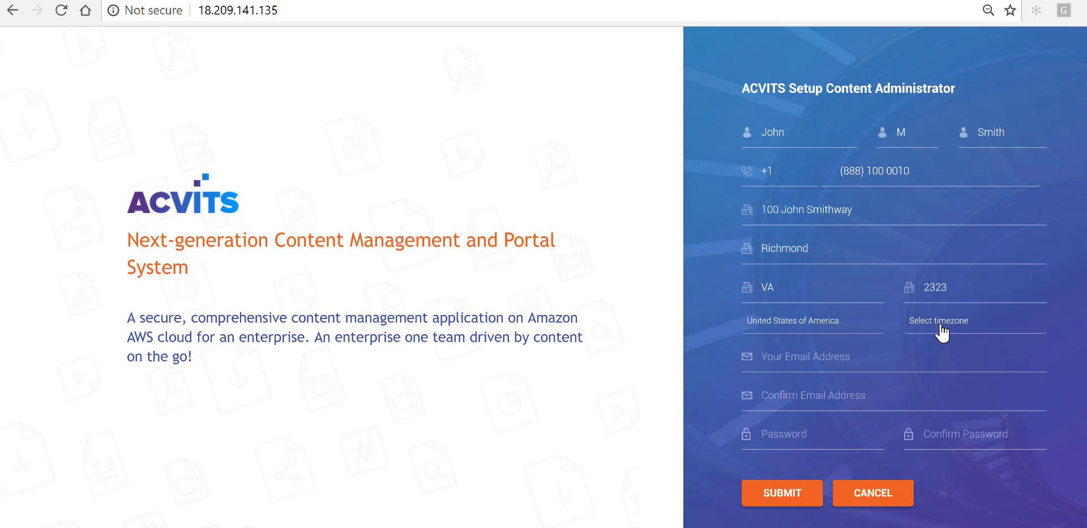
{"action": "left_click", "coordinate": [939, 324]}
{"action": "type", "text": "new"}
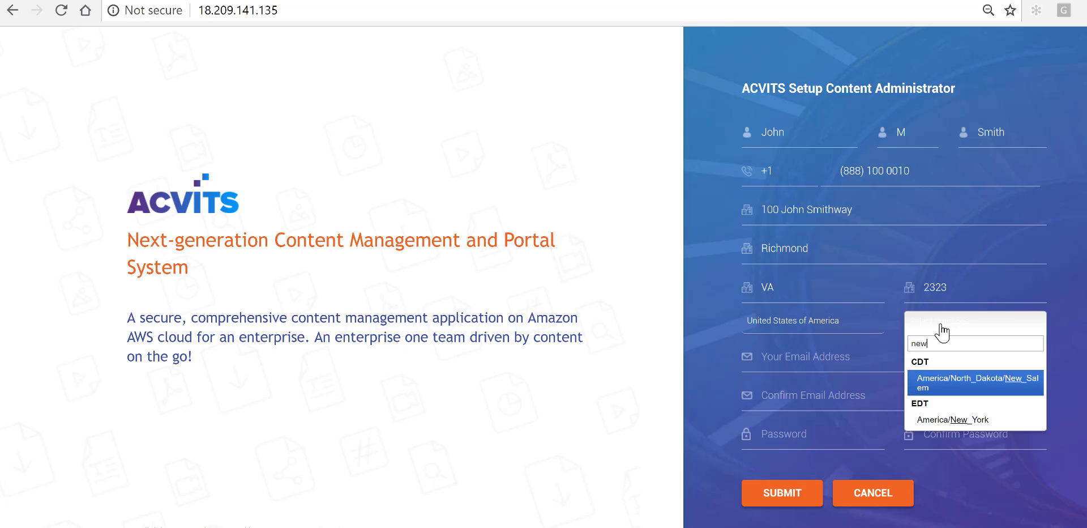
{"action": "left_click", "coordinate": [951, 422]}
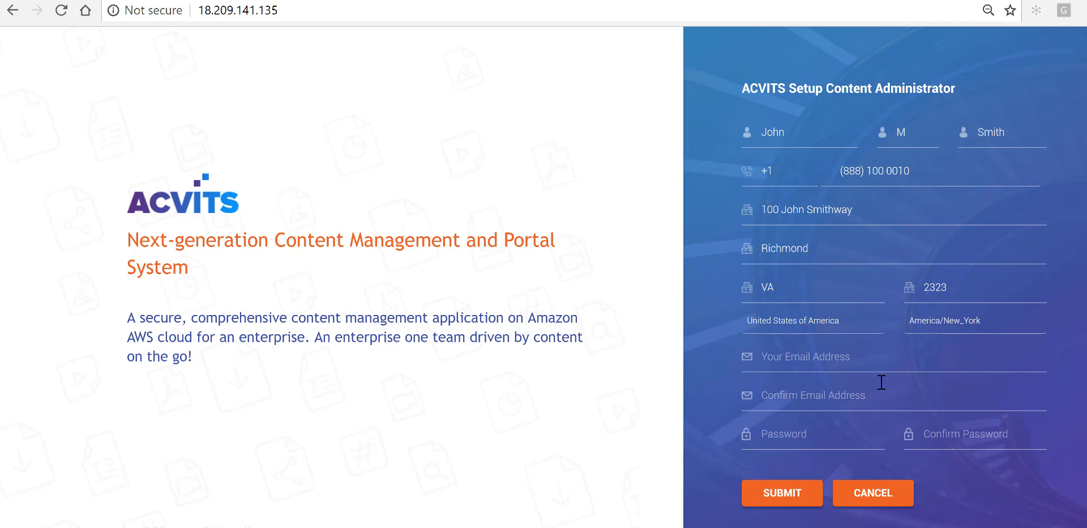
Step: Fill in the administrator's e-mail address
{"action": "left_click", "coordinate": [778, 361]}
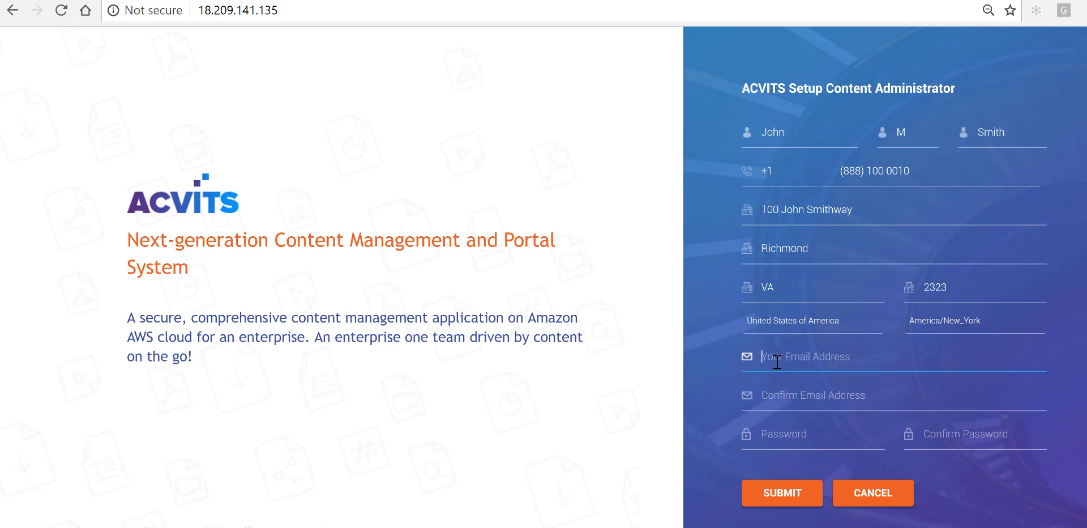
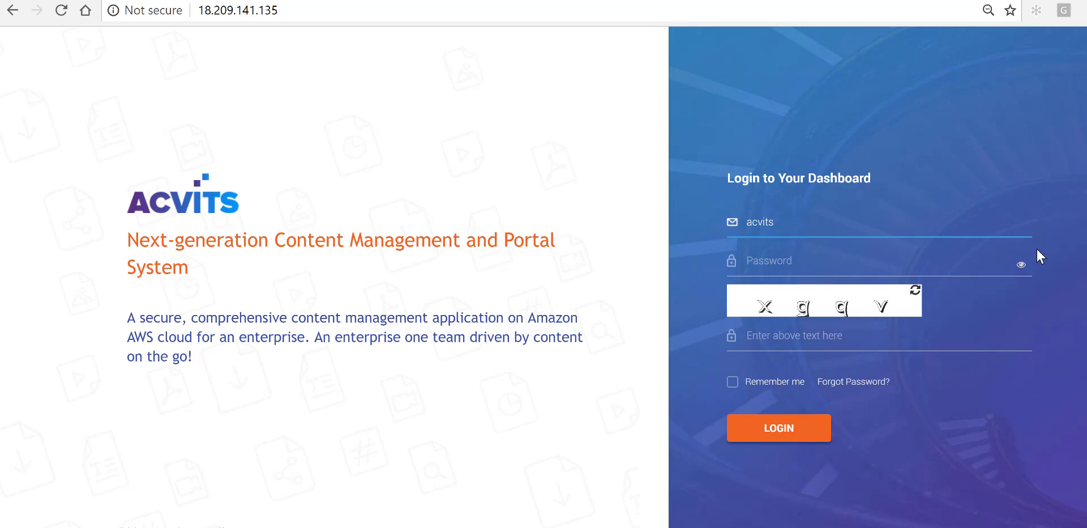